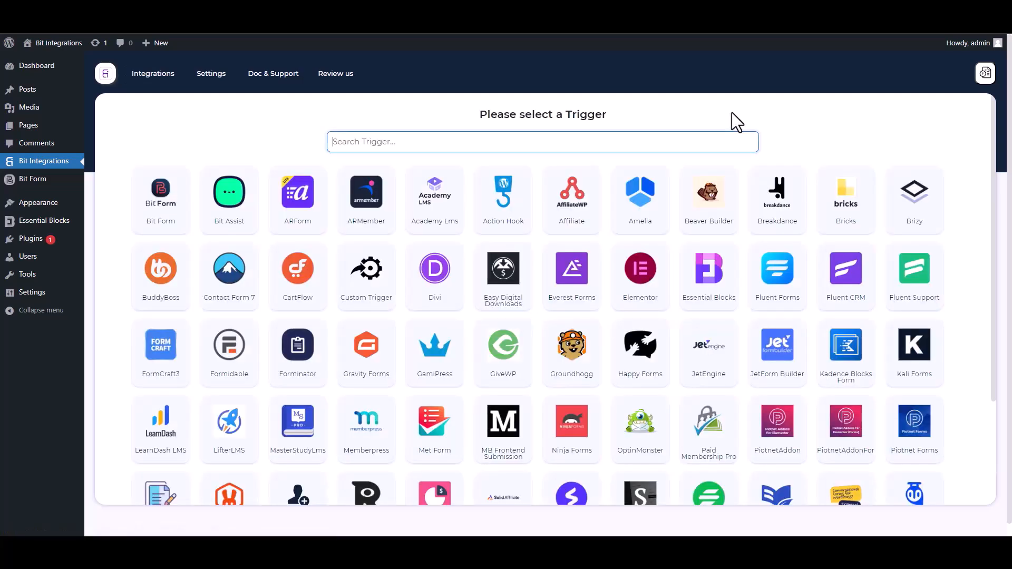
# Choose Essential Blocks as the trigger and start fetching its form data
pyautogui.write('ess')
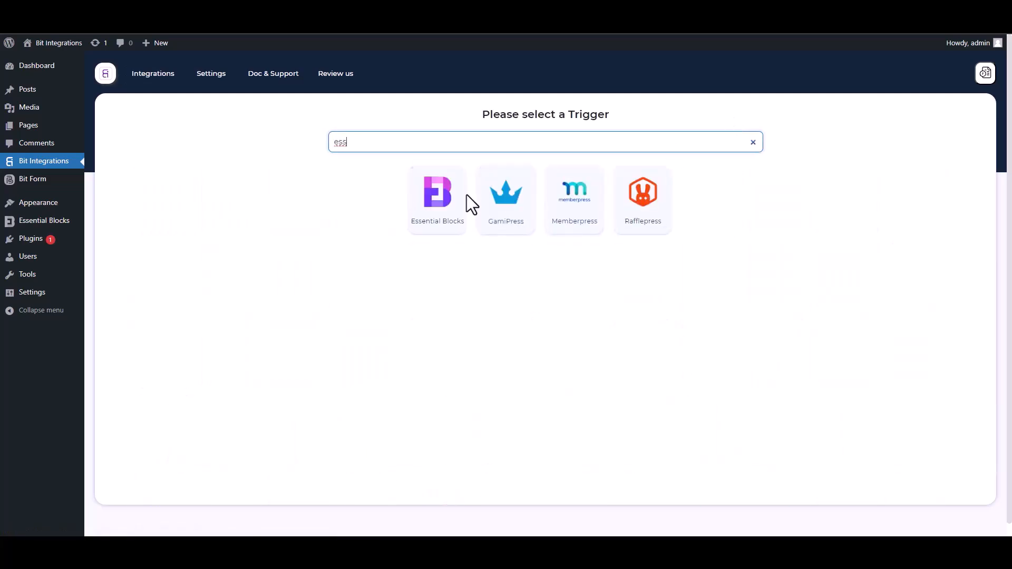
pyautogui.click(430, 226)
pyautogui.click(544, 247)
# Submit the Essential Blocks form with a test name, e-mail and phone number
pyautogui.click(153, 8)
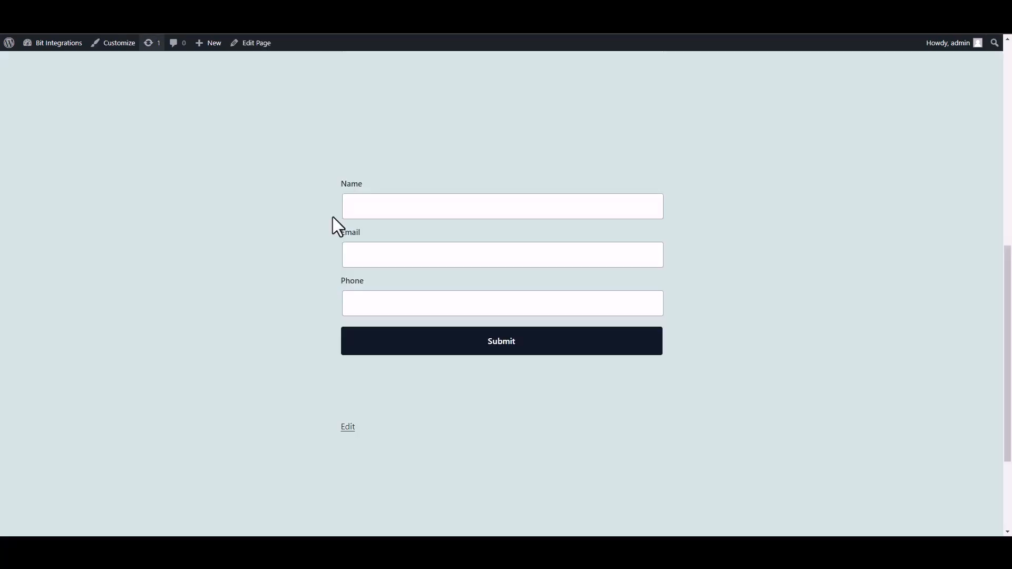
pyautogui.click(433, 216)
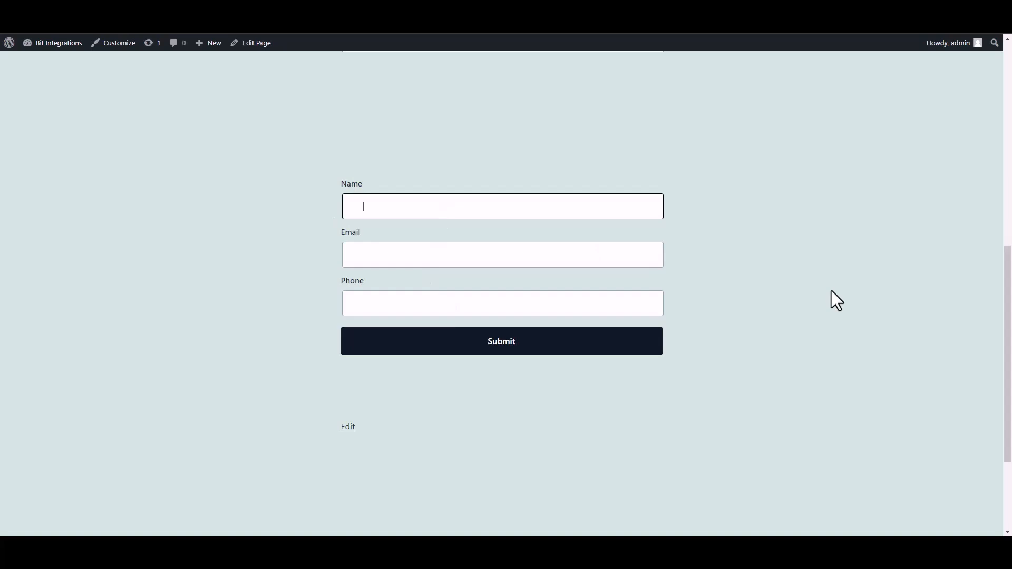
pyautogui.click(606, 259)
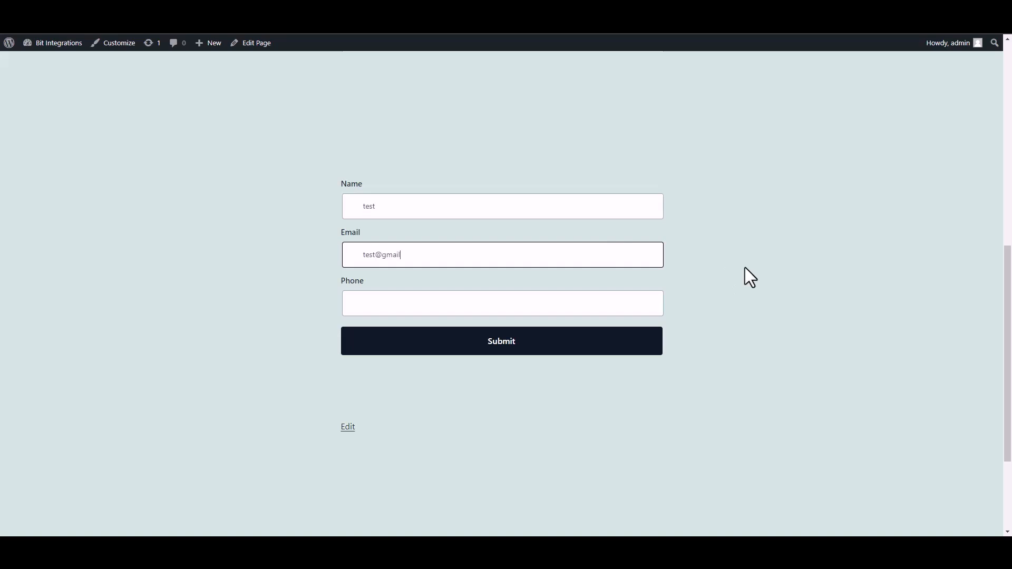
pyautogui.click(610, 309)
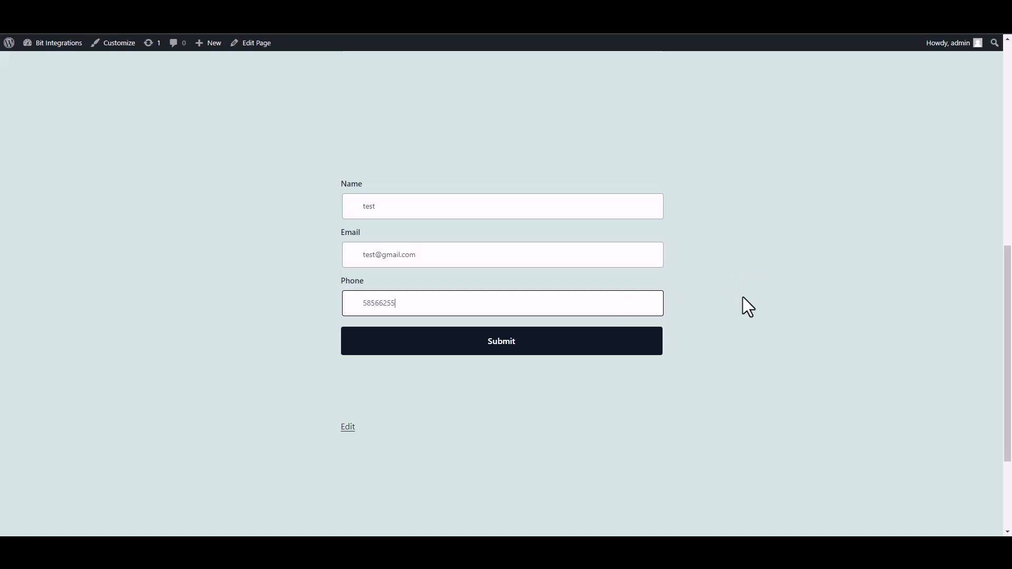
pyautogui.click(647, 345)
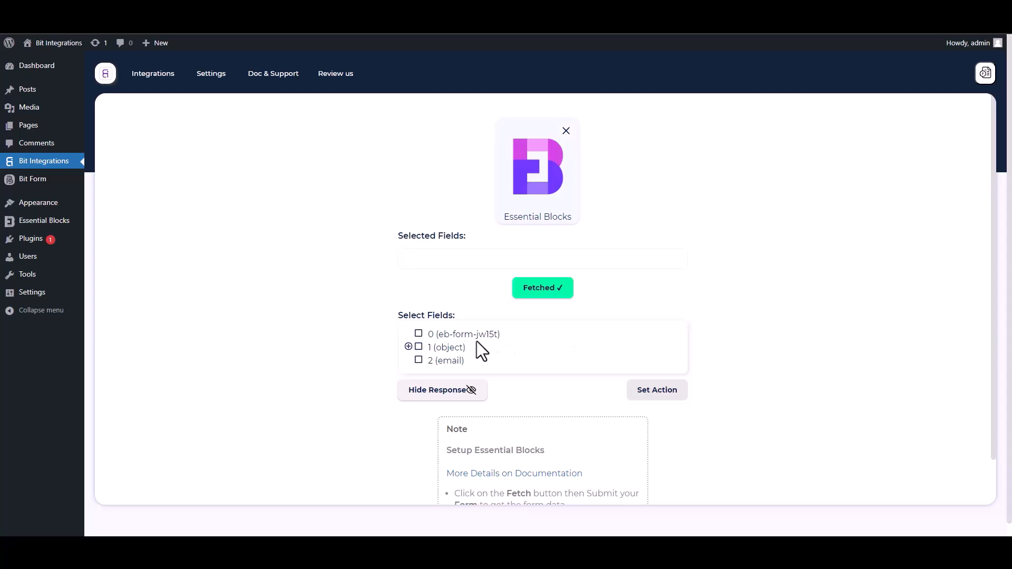
# Select the fetched fields 0 and the form object's Name, Email and Phone
pyautogui.moveTo(512, 339); pyautogui.dragTo(424, 335)
pyautogui.click(419, 334)
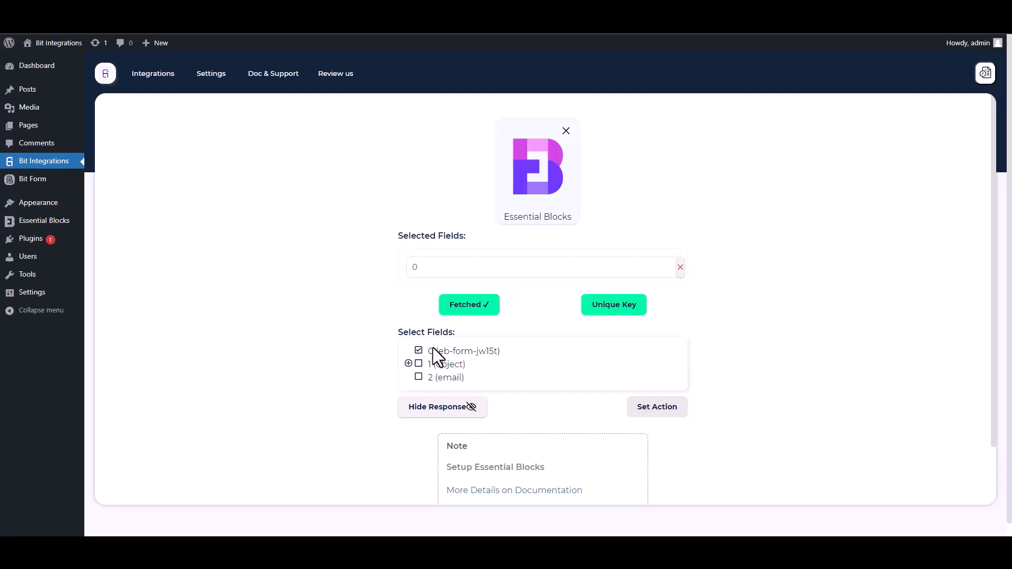
pyautogui.click(409, 363)
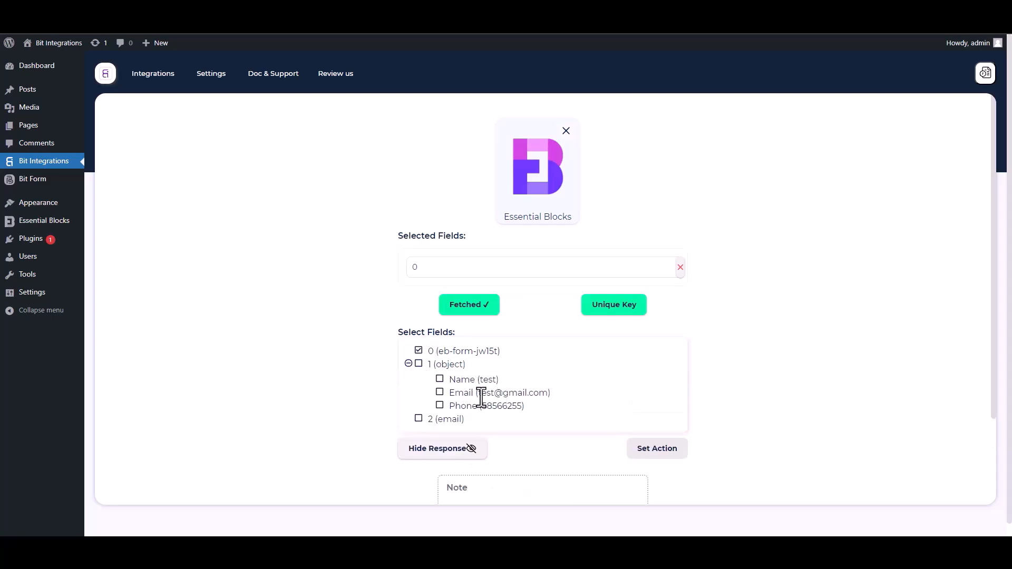
pyautogui.click(440, 381)
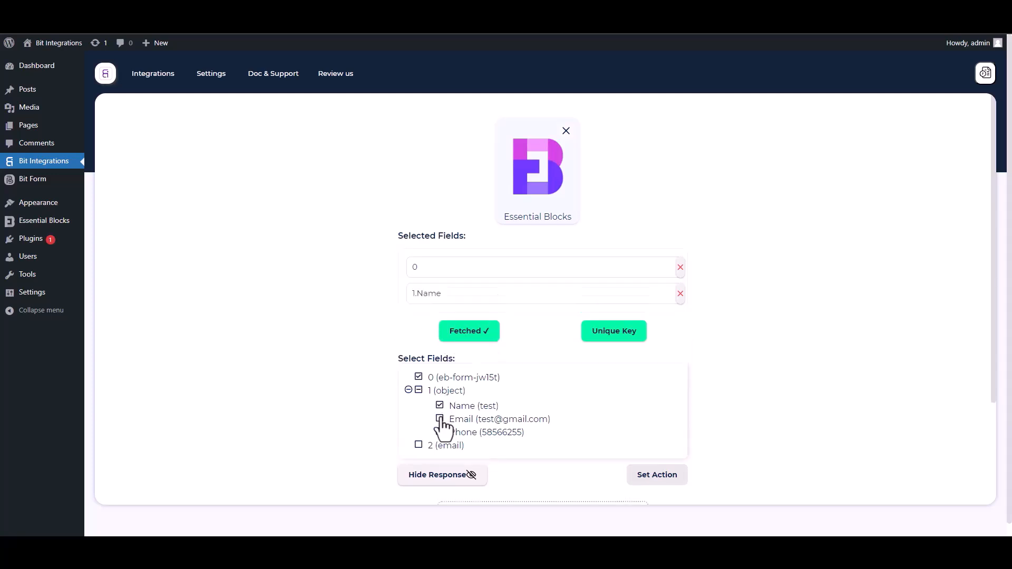
pyautogui.click(440, 419)
pyautogui.click(441, 459)
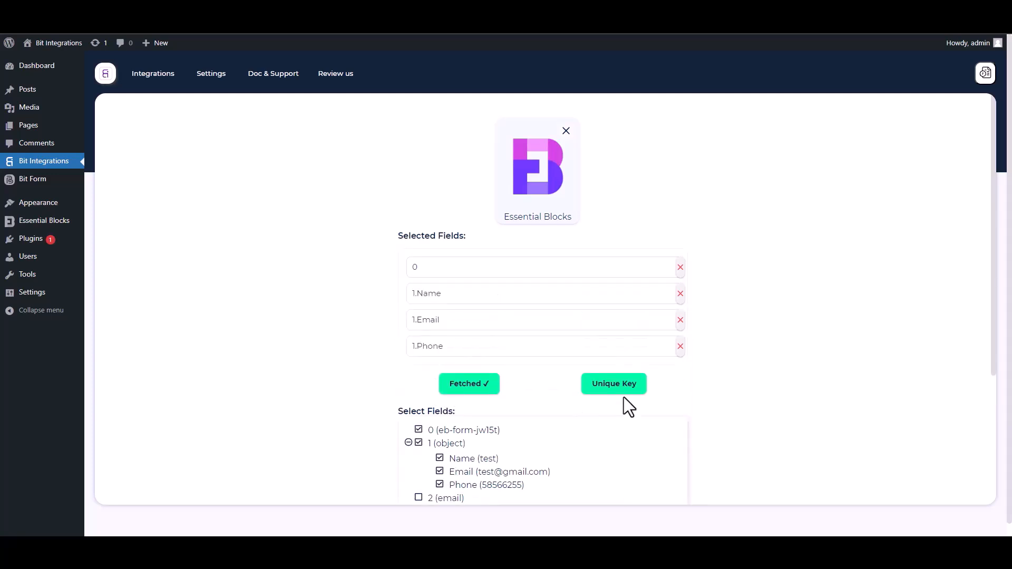
# Set field 0 as the unique primary key
pyautogui.moveTo(988, 336); pyautogui.dragTo(995, 407)
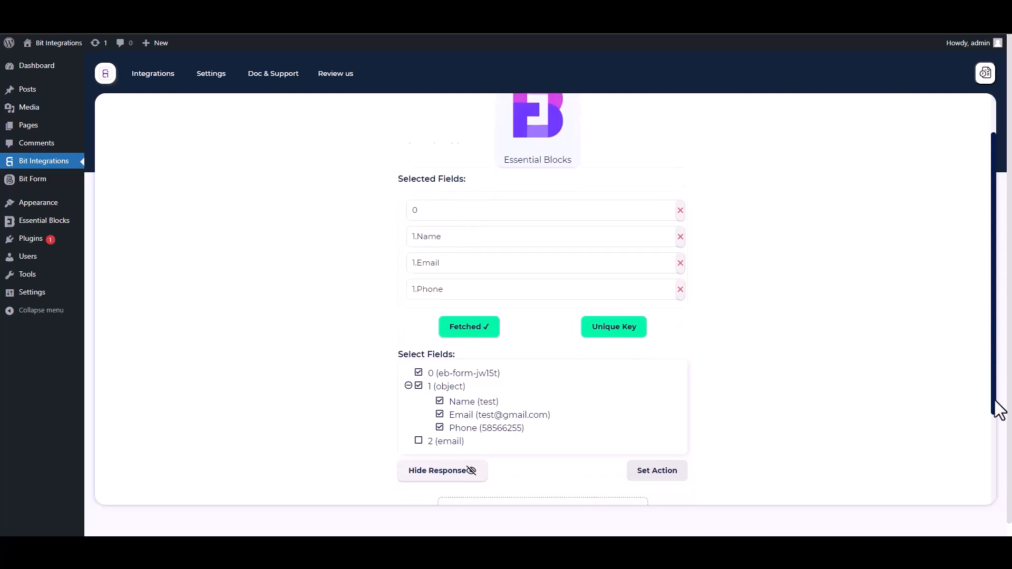
pyautogui.click(622, 292)
pyautogui.click(498, 291)
pyautogui.click(426, 314)
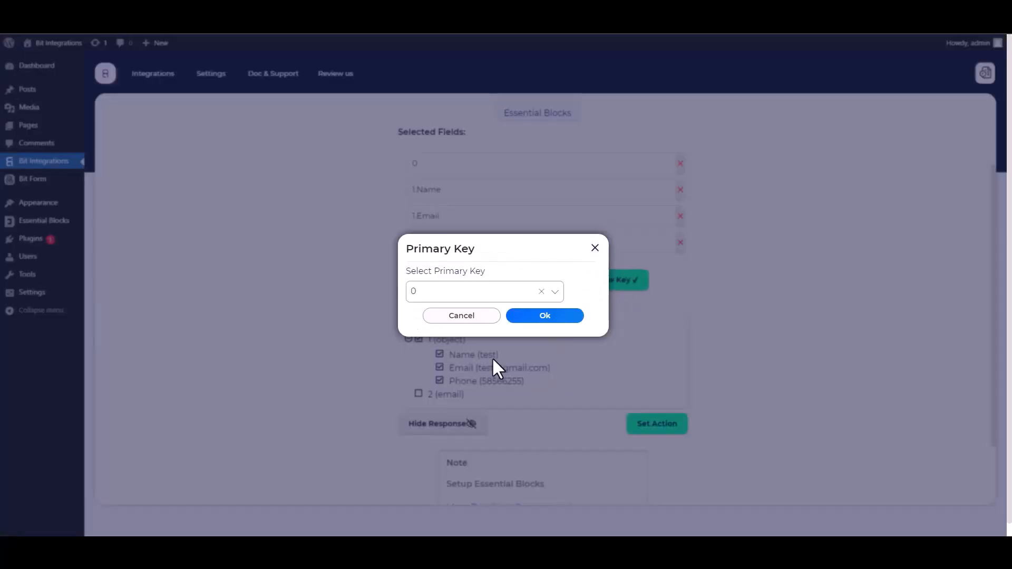
pyautogui.click(545, 317)
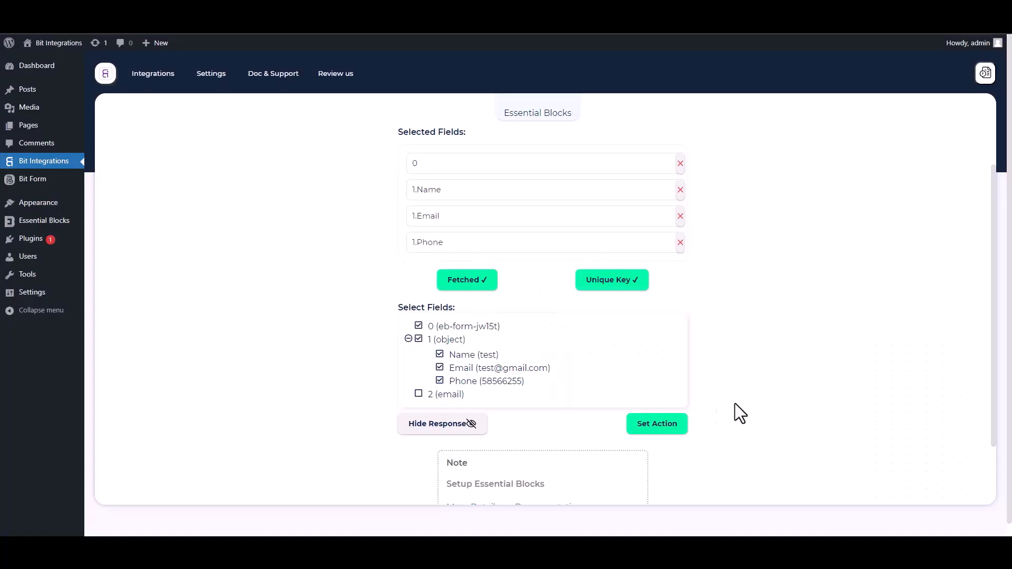
# Choose Dropbox as the flow's action and review its client credentials note
pyautogui.click(684, 428)
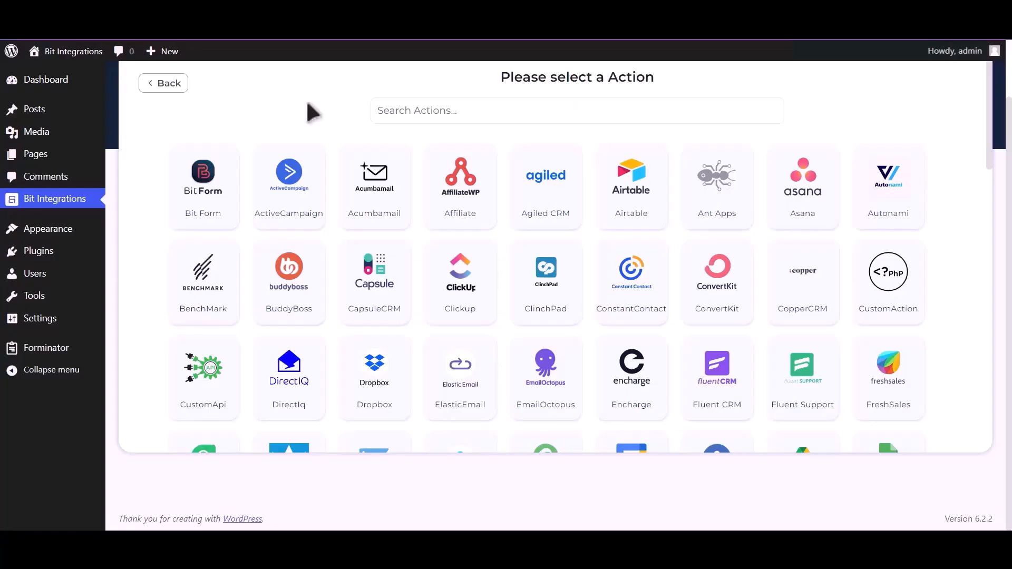
pyautogui.click(392, 110)
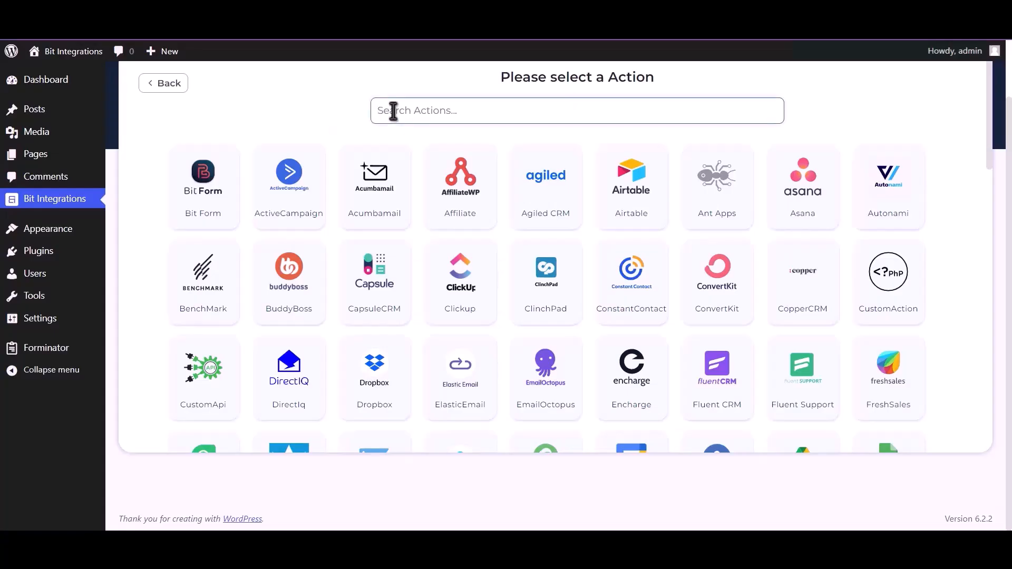
pyautogui.write('Dropbox')
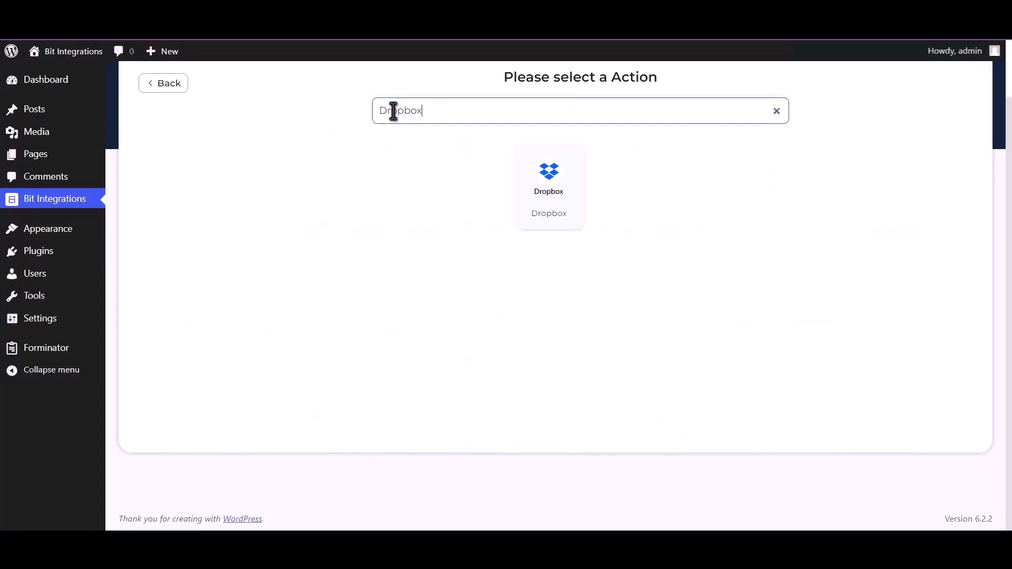
pyautogui.click(549, 188)
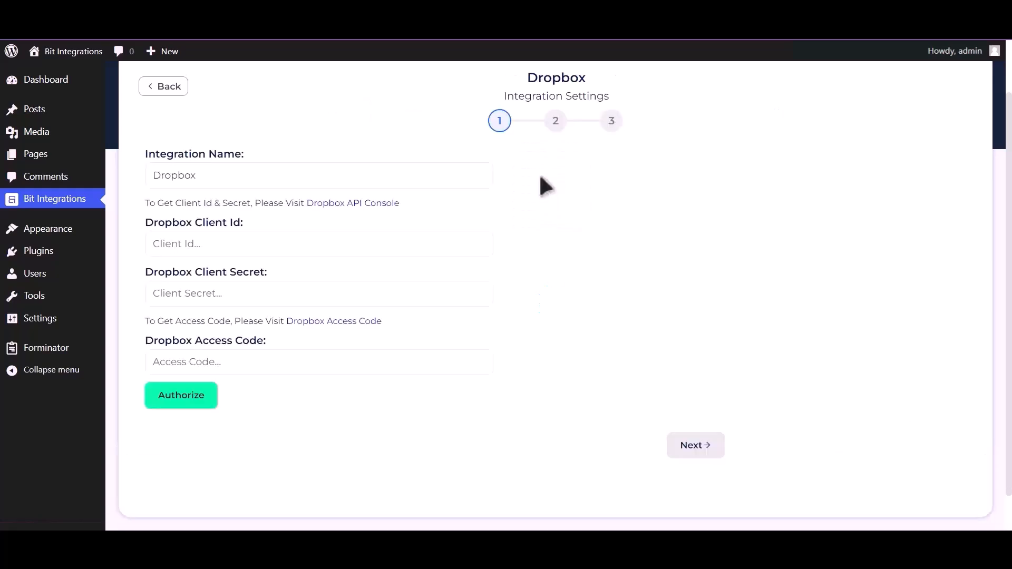
pyautogui.moveTo(144, 202); pyautogui.dragTo(303, 205)
# Create a scoped-access Dropbox app named BitIntegrations with Full Dropbox access
pyautogui.click(349, 205)
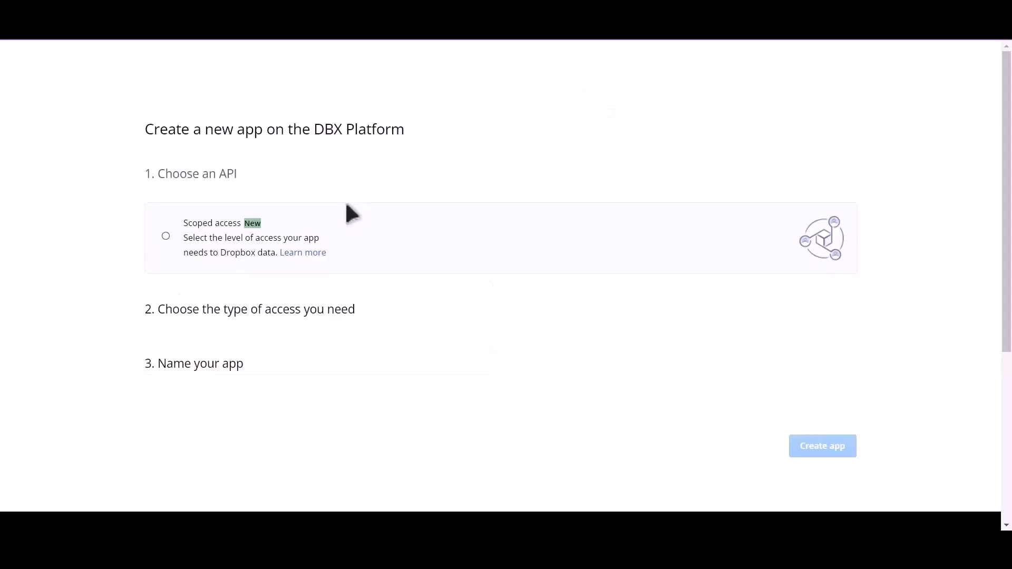
pyautogui.click(166, 237)
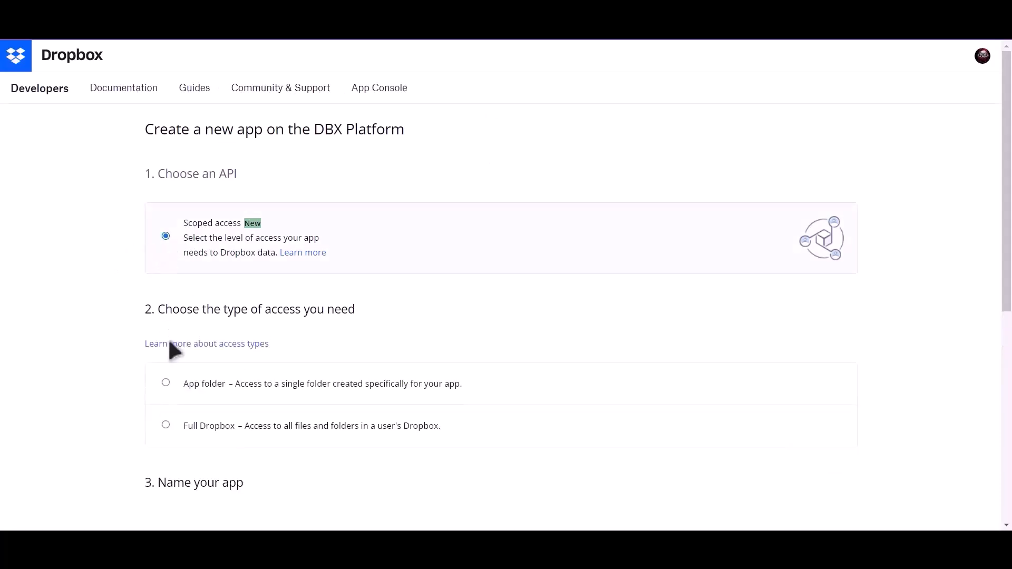
pyautogui.click(177, 427)
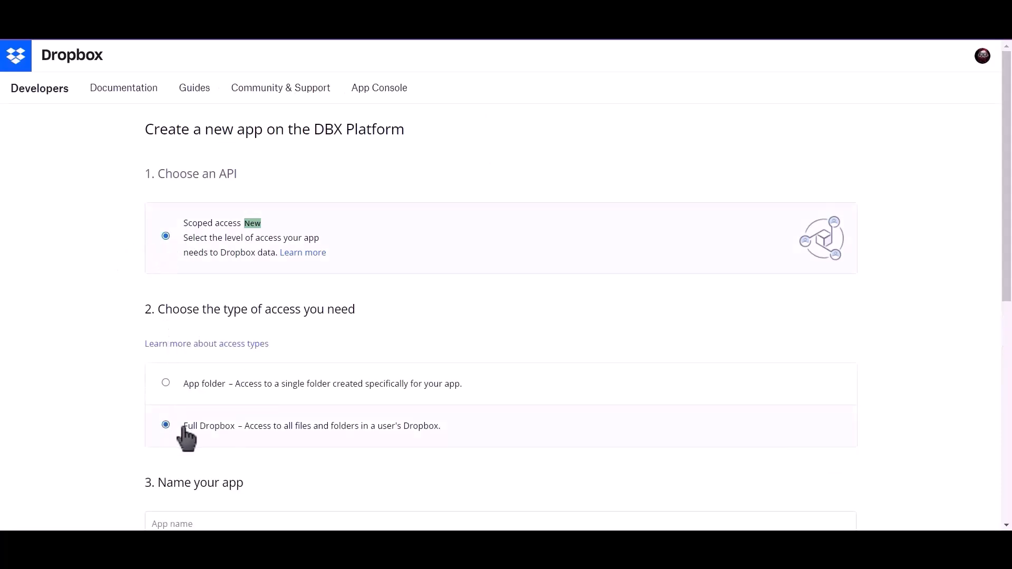
pyautogui.scroll(-4, 185, 436)
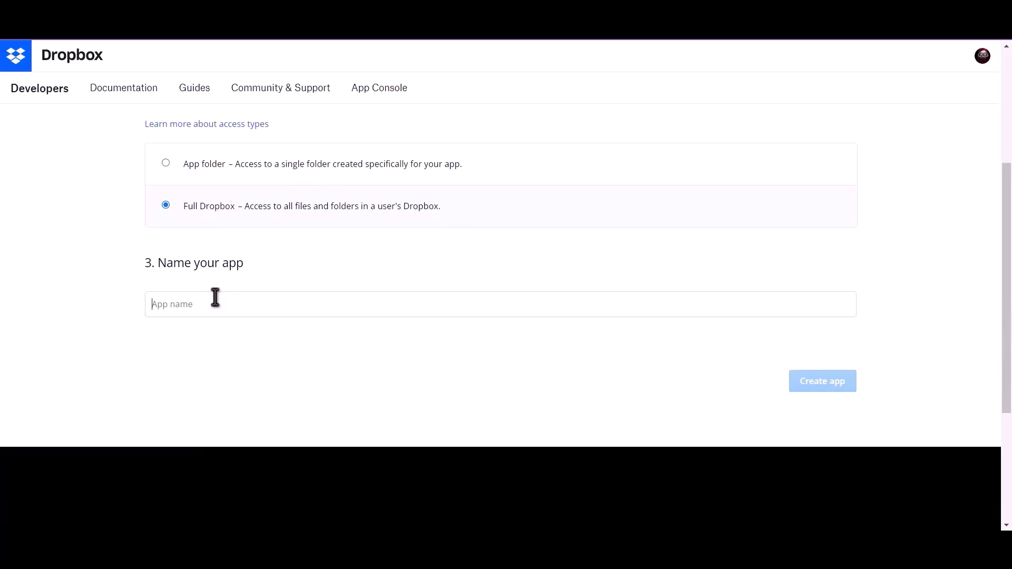
pyautogui.click(215, 297)
pyautogui.write('Bit')
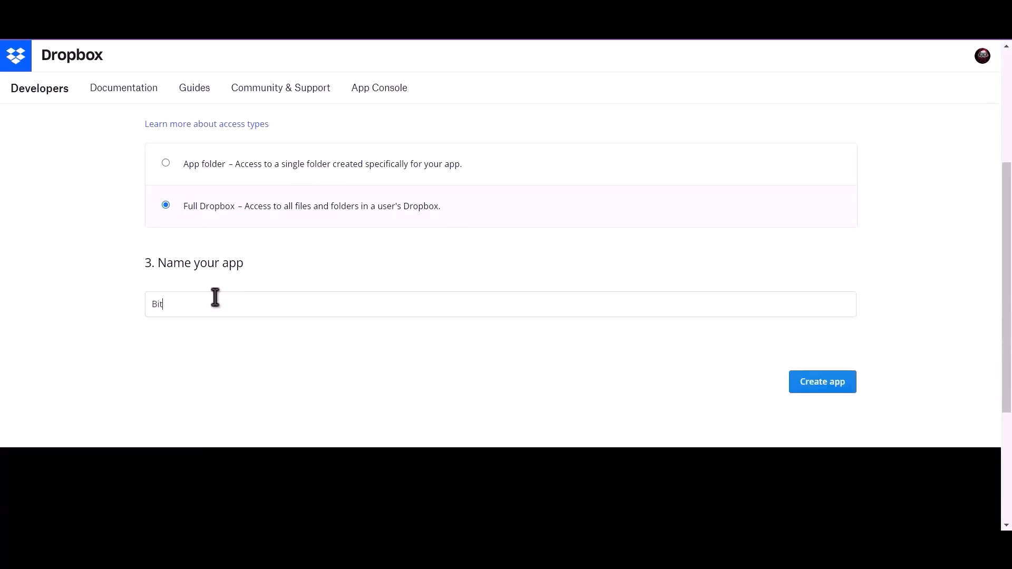
pyautogui.write('Inte')
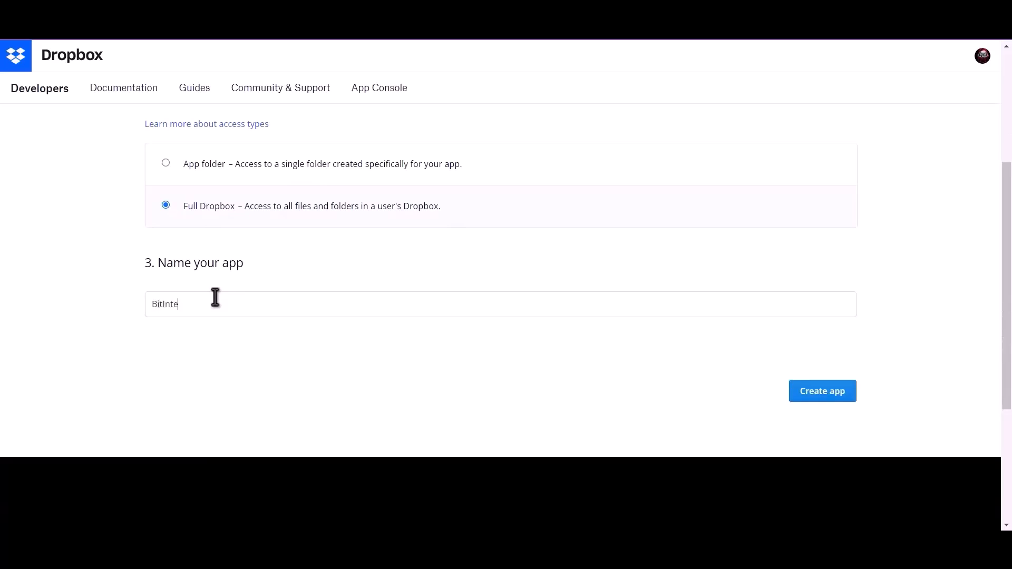
pyautogui.write('grations')
pyautogui.click(803, 395)
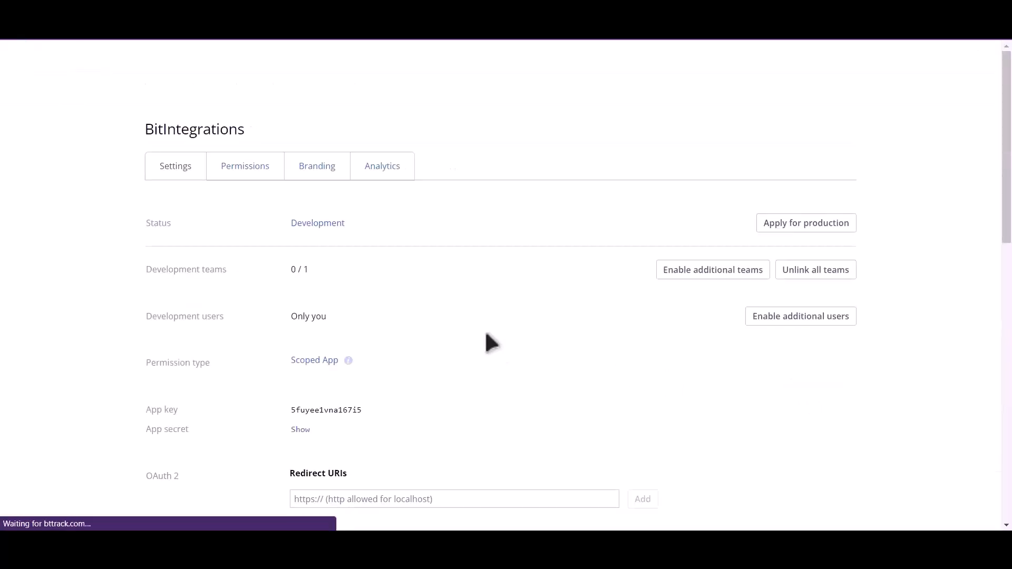
# Enable account_info.write, files.metadata.write, files.content.write and files.content.read scopes
pyautogui.click(244, 172)
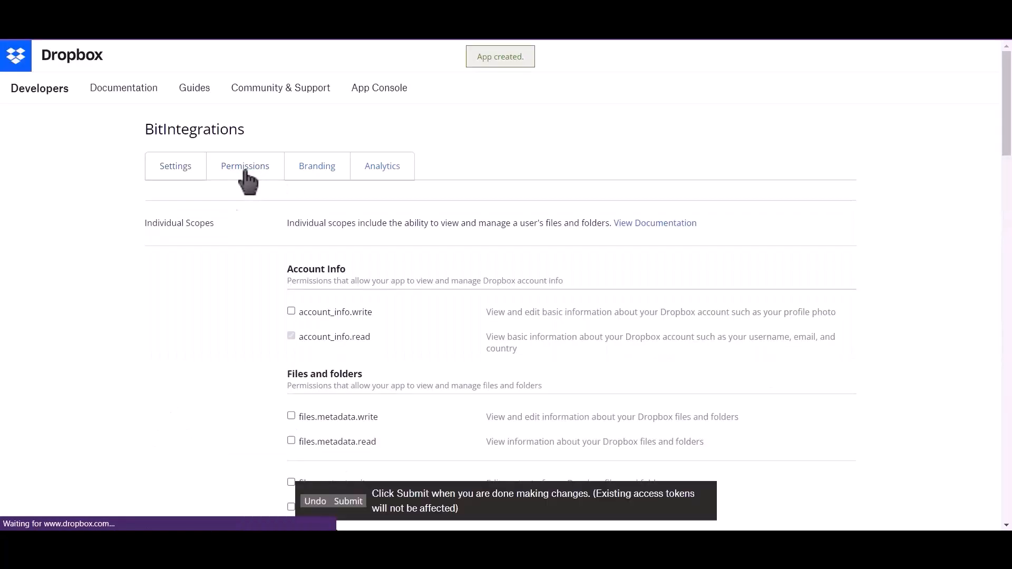
pyautogui.click(291, 311)
pyautogui.scroll(-1, 291, 316)
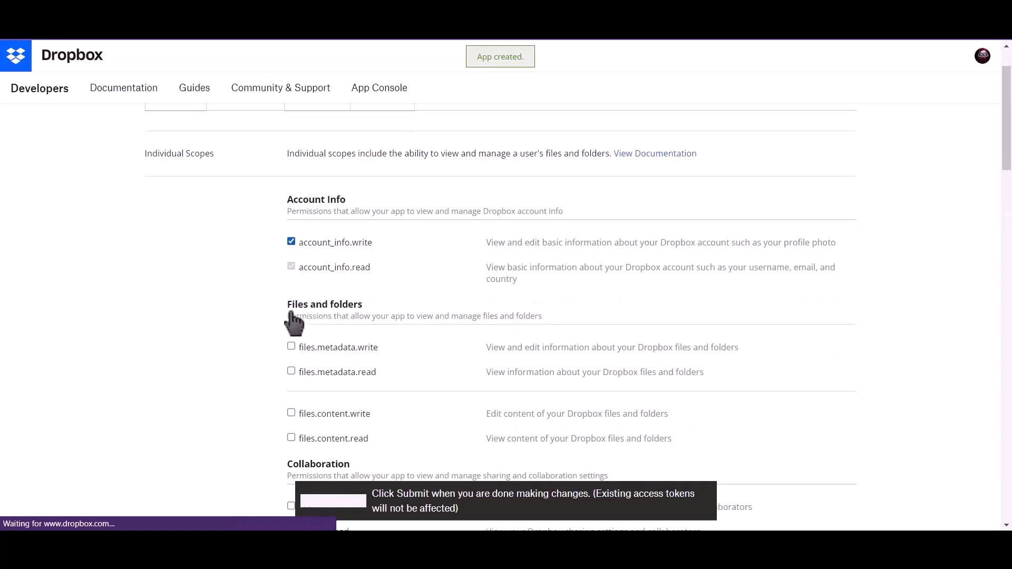
pyautogui.scroll(-1, 293, 323)
pyautogui.click(291, 308)
pyautogui.scroll(-2, 293, 285)
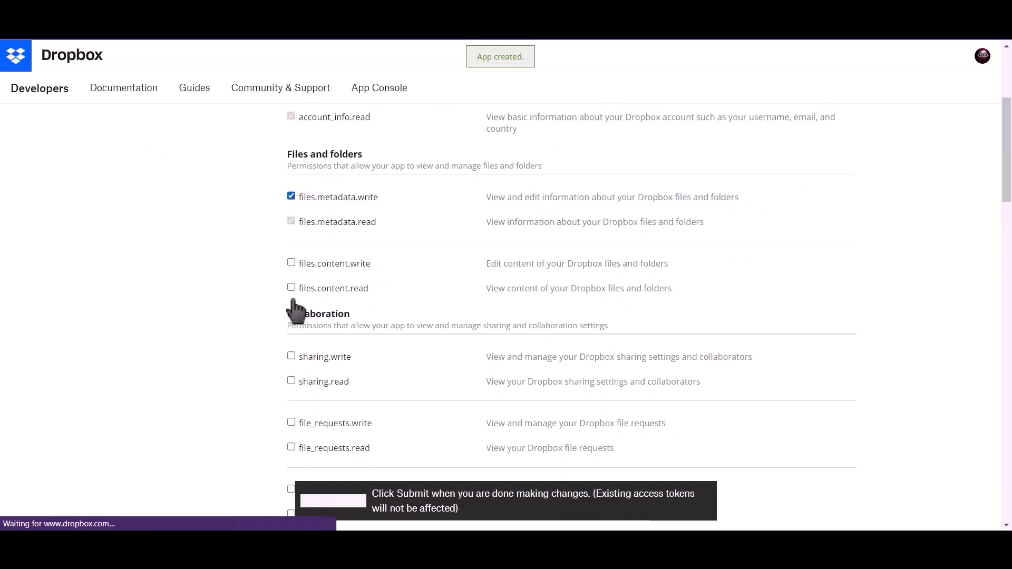
pyautogui.click(292, 263)
pyautogui.click(290, 288)
# Enable sharing.write, file_requests.write and contacts.write scopes, then submit the permission changes
pyautogui.scroll(-1, 290, 291)
pyautogui.scroll(-2, 293, 302)
pyautogui.click(292, 248)
pyautogui.click(291, 313)
pyautogui.click(292, 380)
pyautogui.scroll(-2, 305, 390)
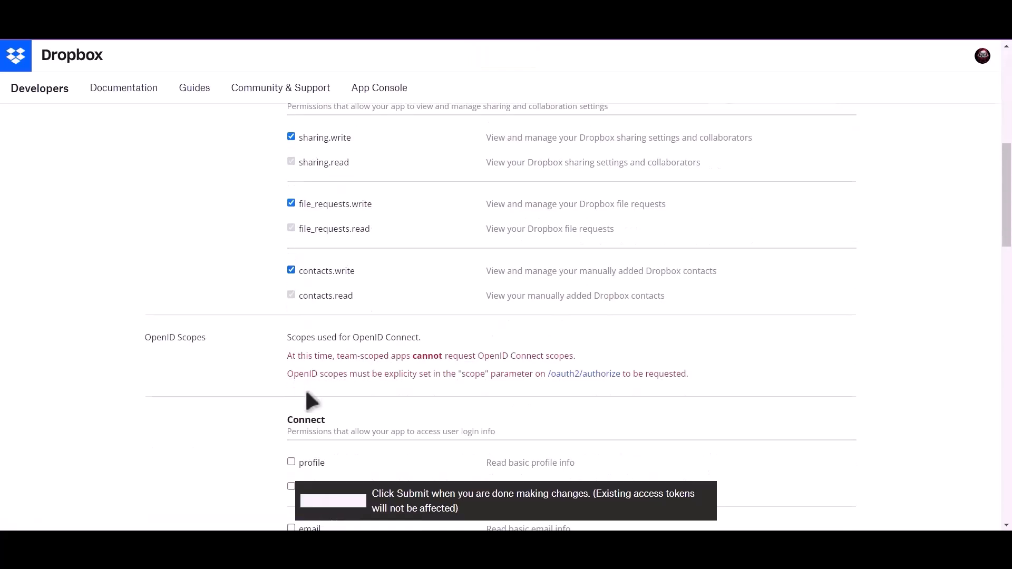
pyautogui.click(351, 502)
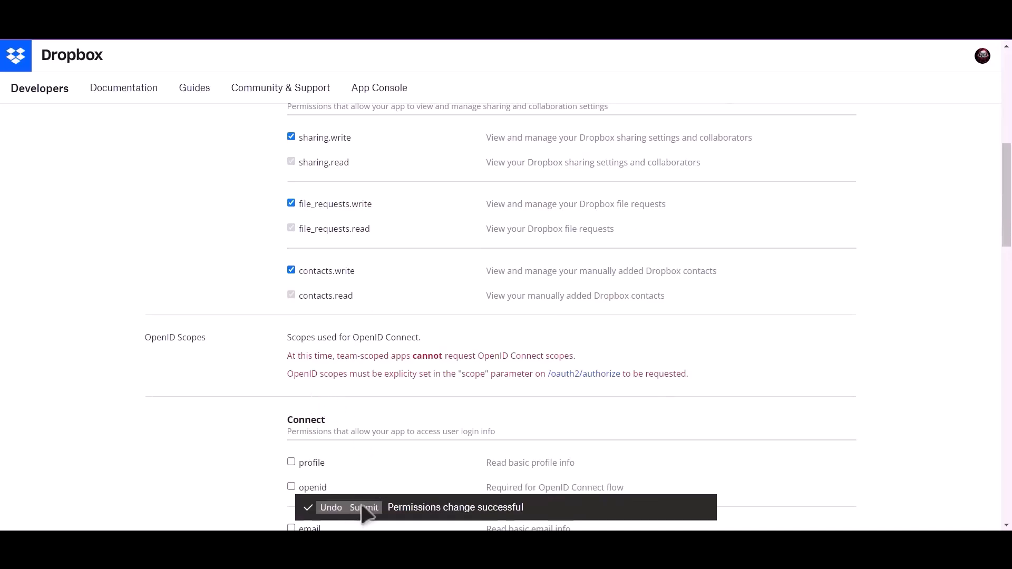
pyautogui.scroll(9, 395, 365)
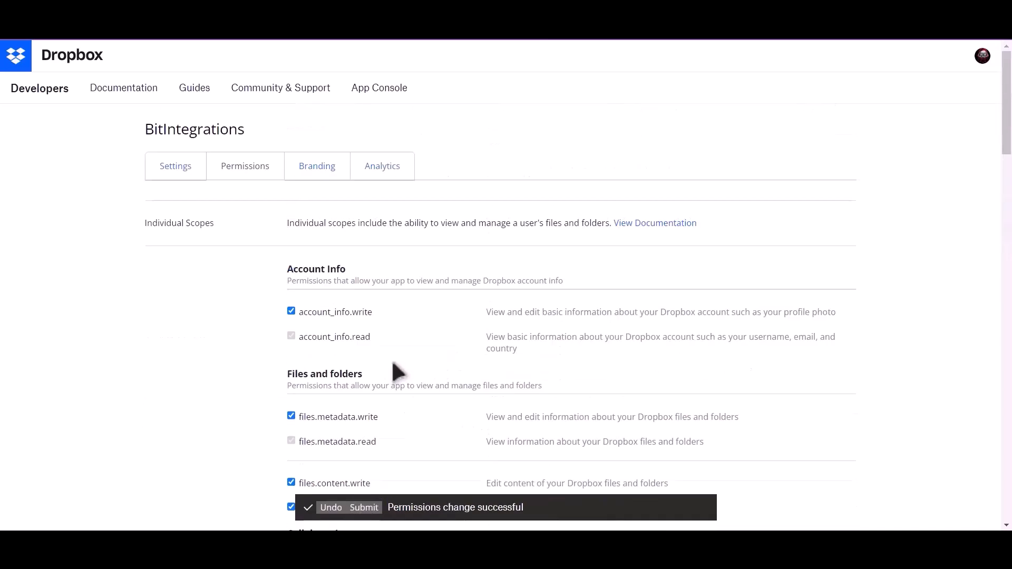
# Copy the Dropbox app key into the Bit Integrations Client Id field
pyautogui.click(169, 175)
pyautogui.scroll(-2, 146, 296)
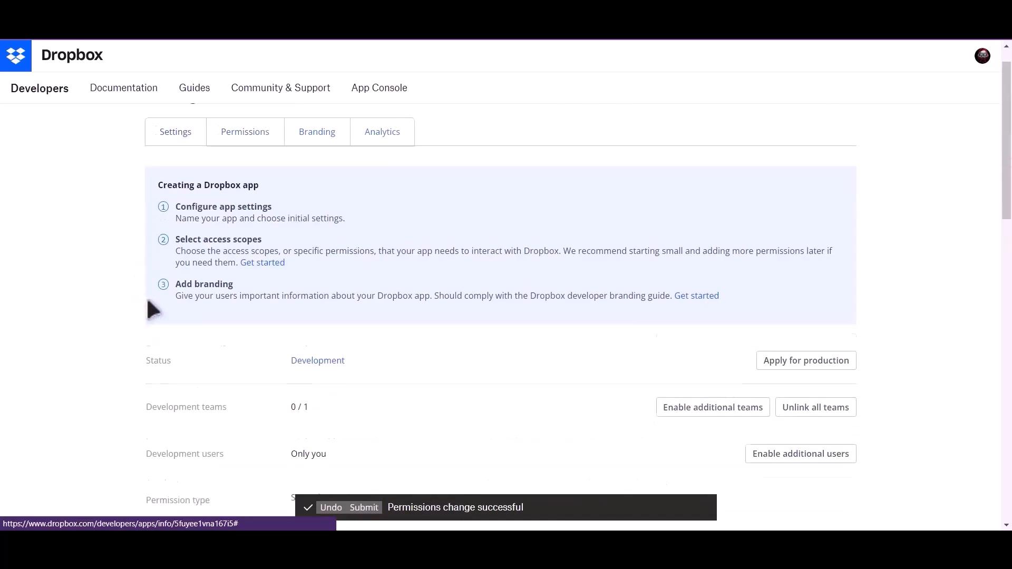
pyautogui.scroll(-2, 149, 306)
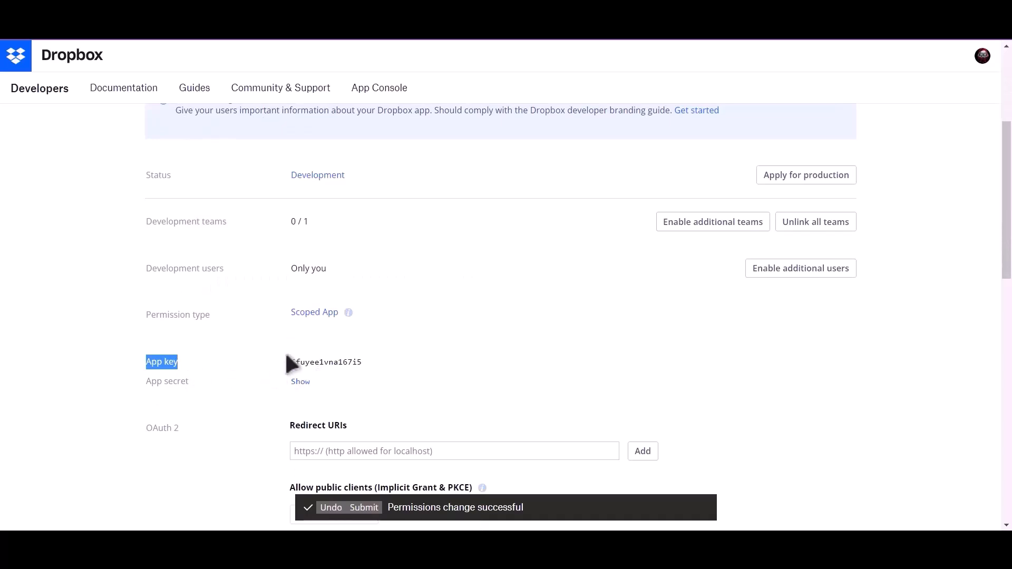
pyautogui.doubleClick(299, 361)
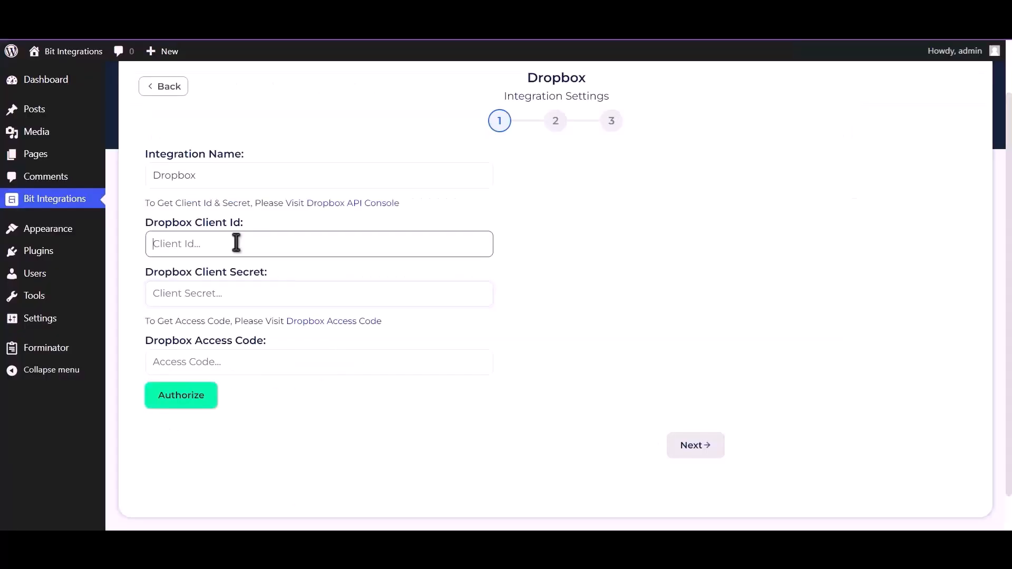
pyautogui.click(235, 243)
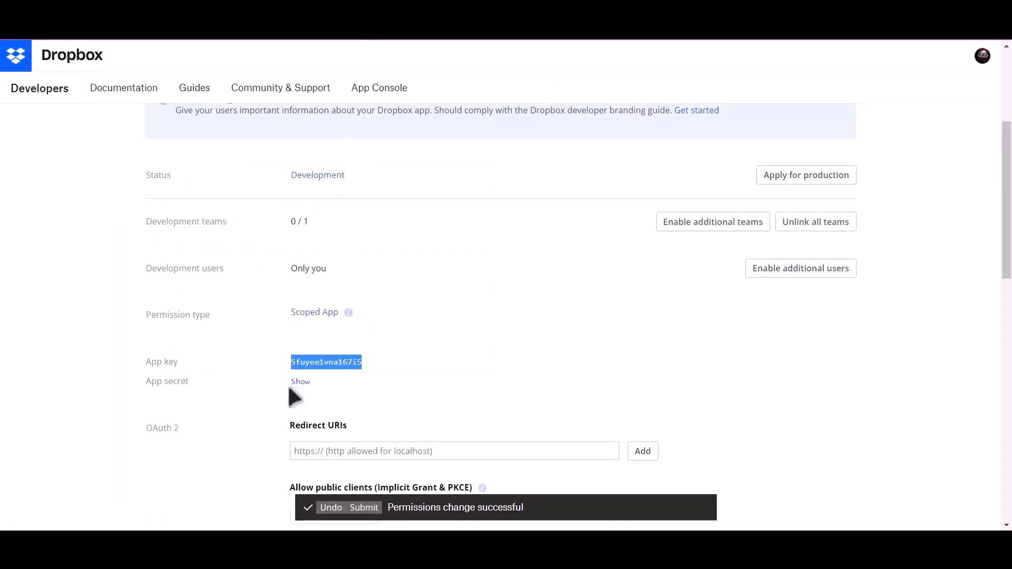
# Reveal the app secret and paste it into the Client Secret field
pyautogui.click(299, 381)
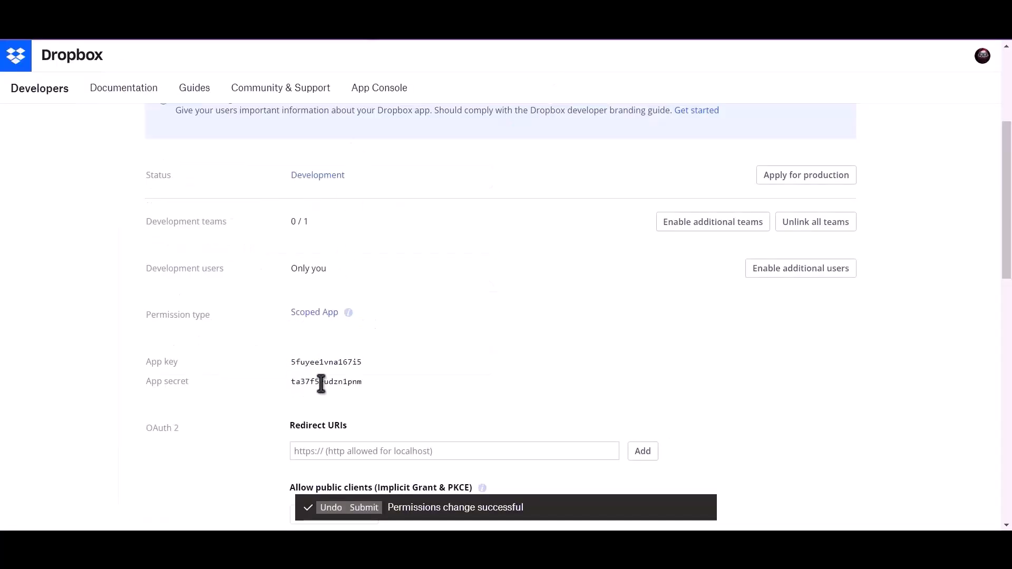
pyautogui.doubleClick(321, 382)
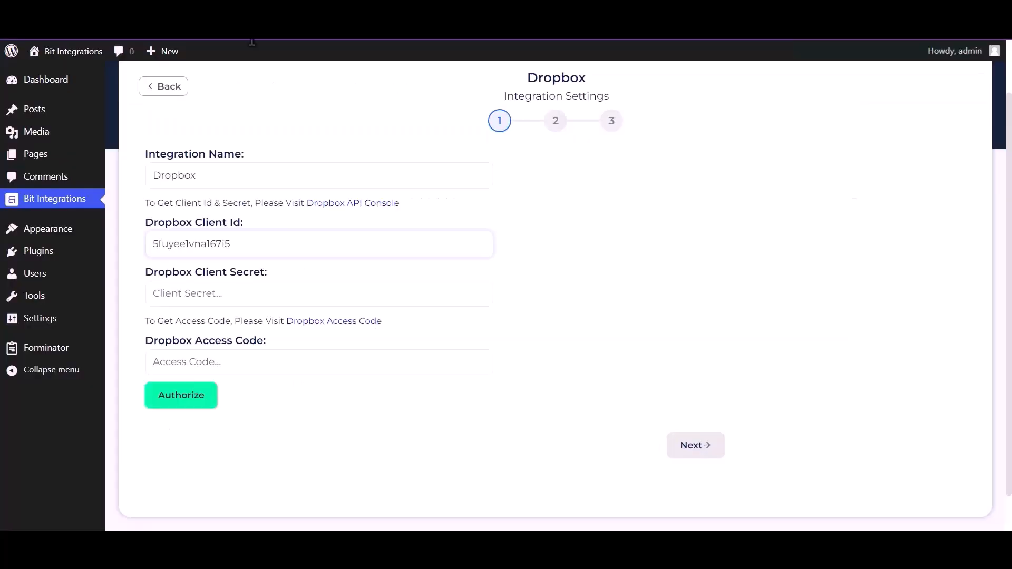
pyautogui.click(227, 287)
pyautogui.hotkey('ctrl', 'v')
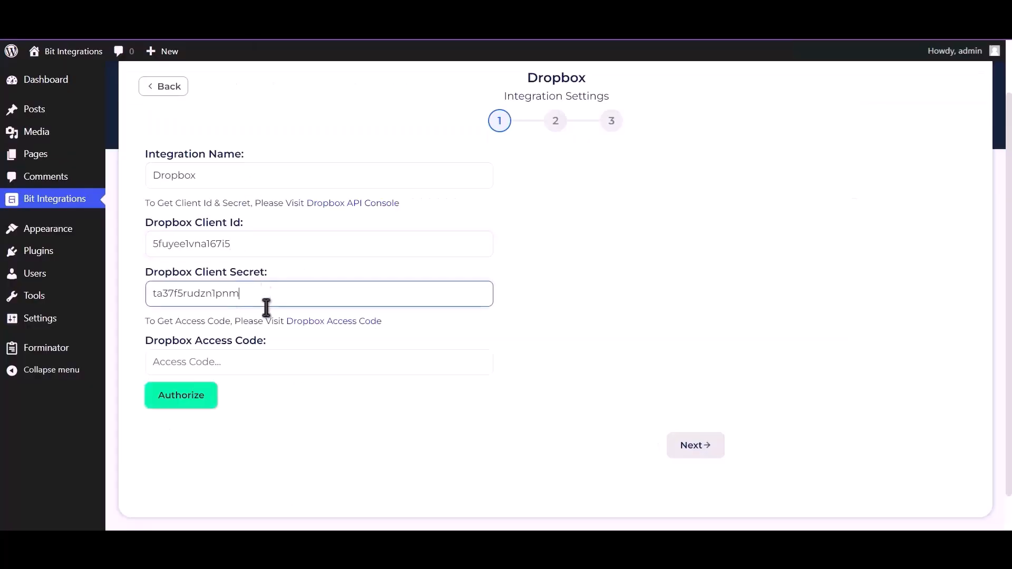
# Allow BitIntegrations access to the Dropbox account and copy the generated access code
pyautogui.click(337, 323)
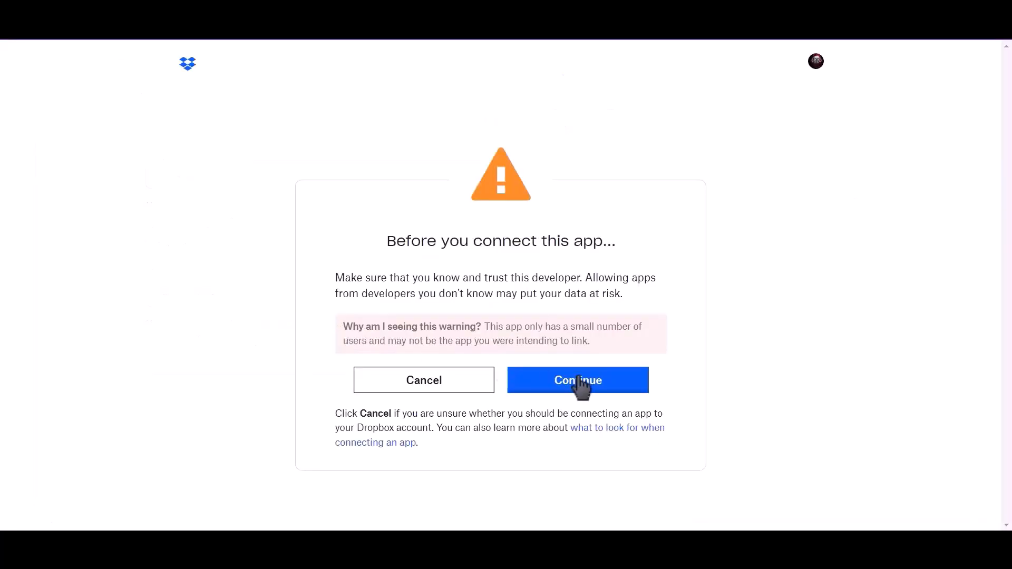
pyautogui.click(578, 387)
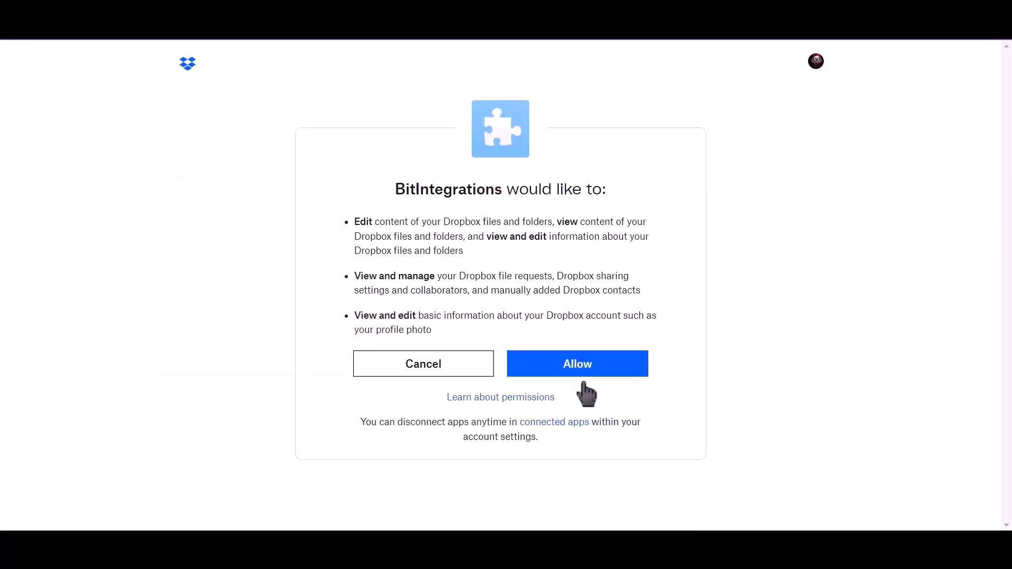
pyautogui.click(580, 365)
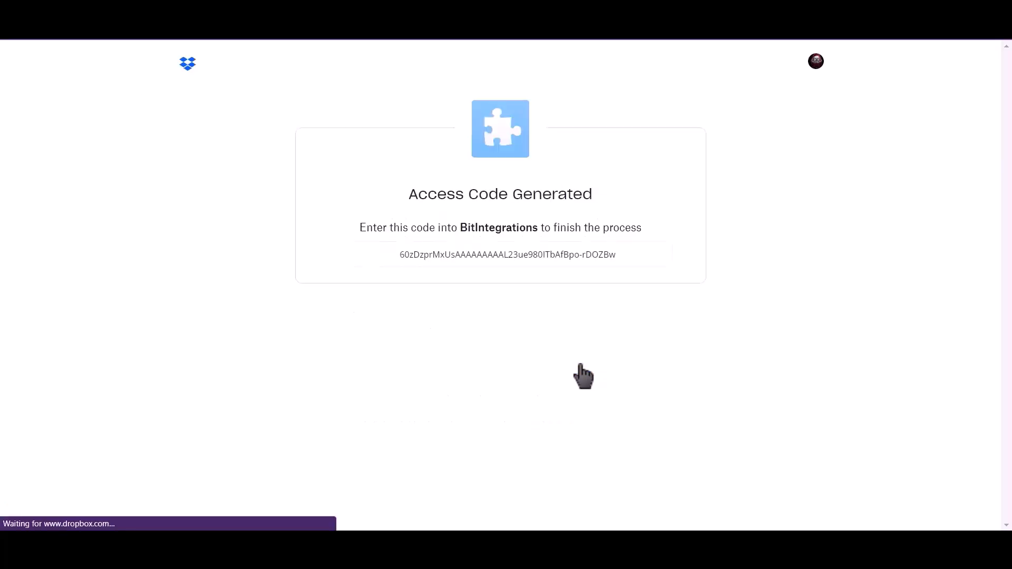
pyautogui.tripleClick(536, 256)
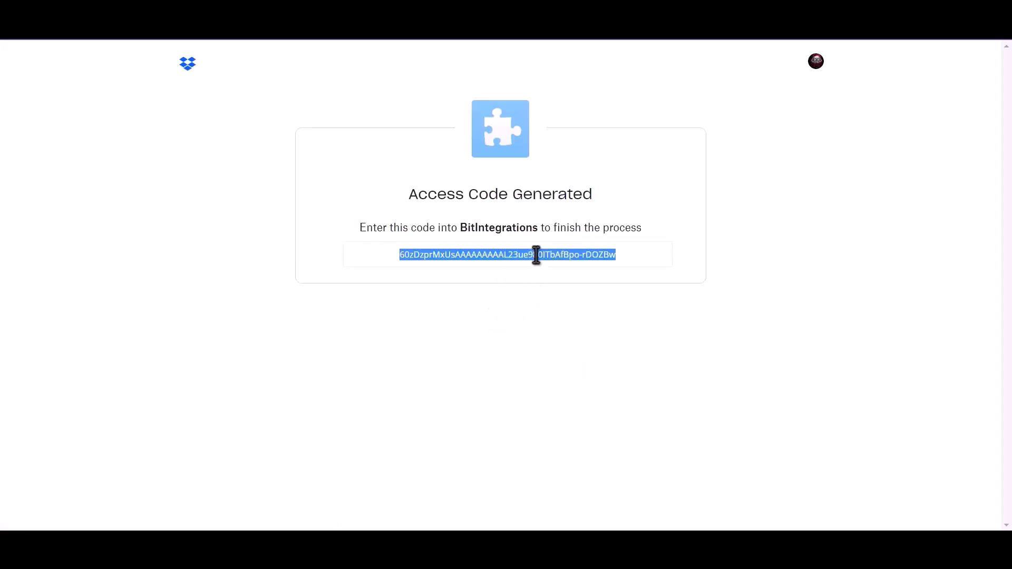
pyautogui.rightClick(550, 257)
pyautogui.click(563, 269)
pyautogui.click(459, 273)
# Paste the access code into Dropbox Access Code and authorize the connection
pyautogui.click(211, 10)
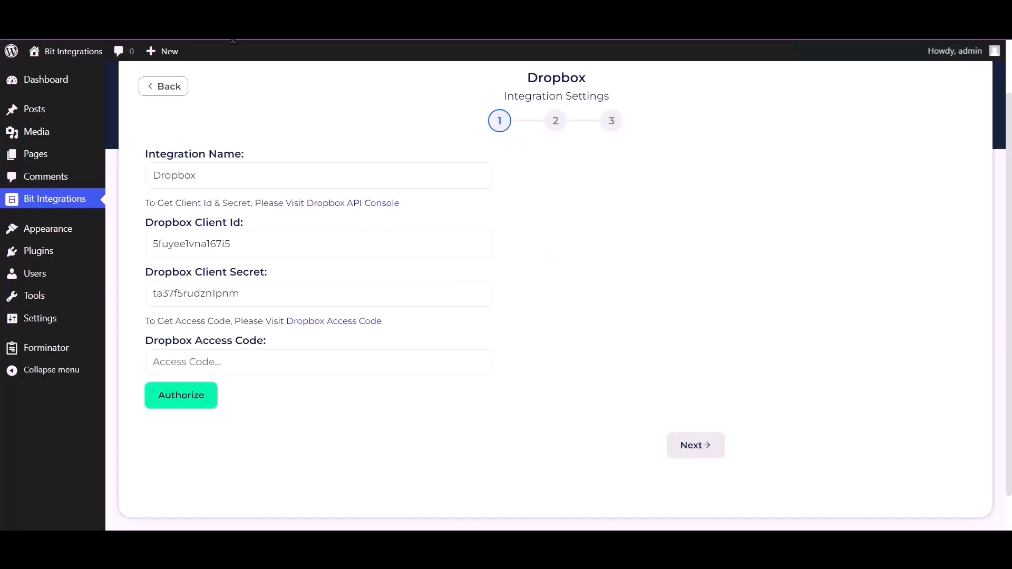
pyautogui.click(276, 365)
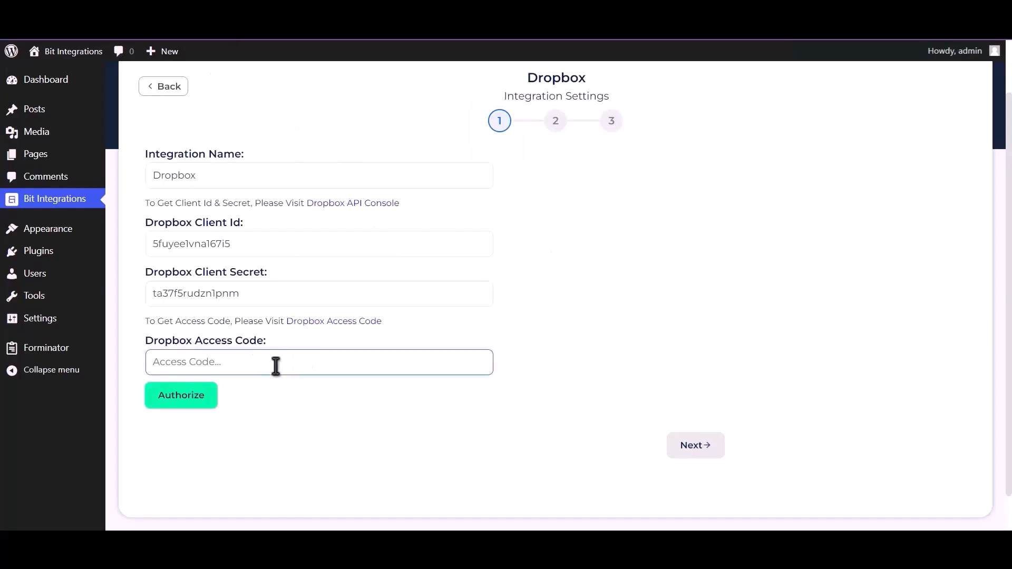
pyautogui.hotkey('ctrl', 'v')
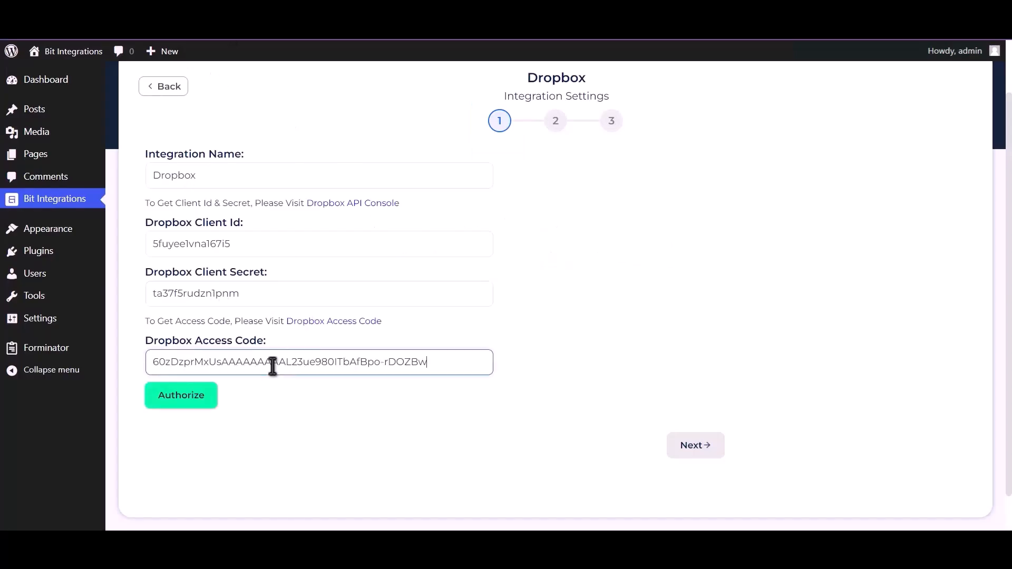
pyautogui.click(188, 403)
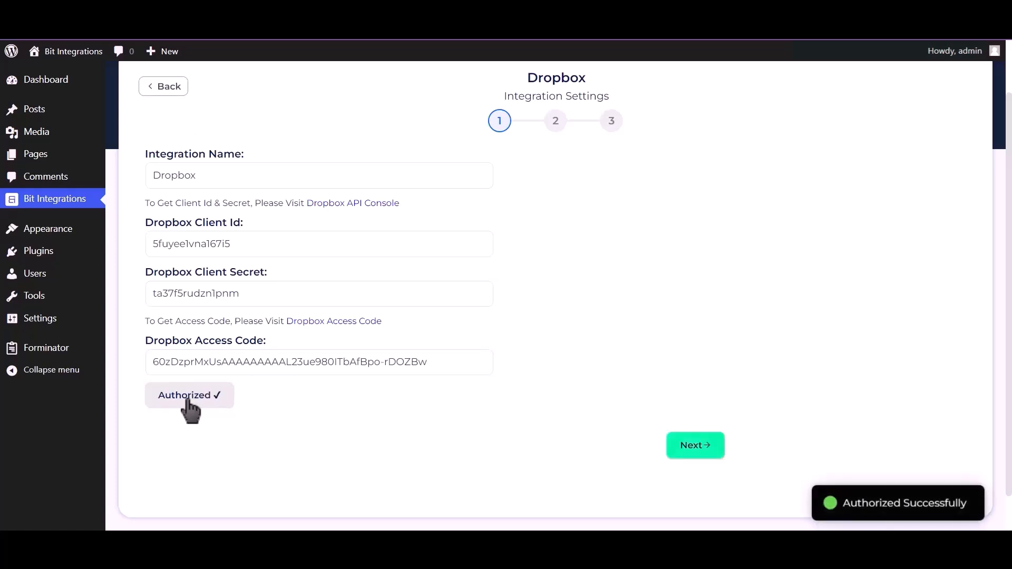
pyautogui.moveTo(843, 501); pyautogui.dragTo(972, 501)
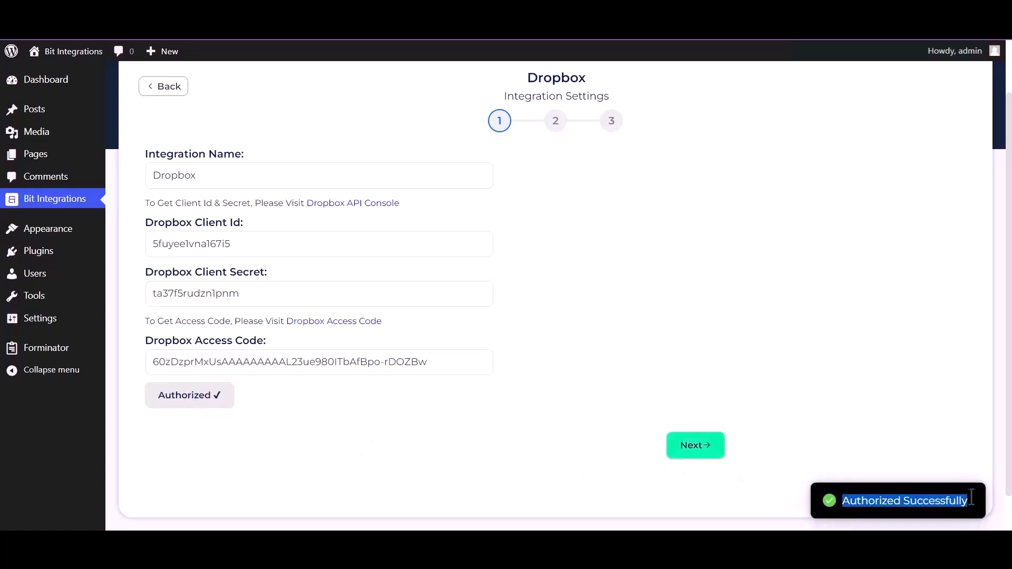
# Map Upload file-1 to the 'bit integrations' Dropbox folder and proceed to the final step
pyautogui.click(705, 451)
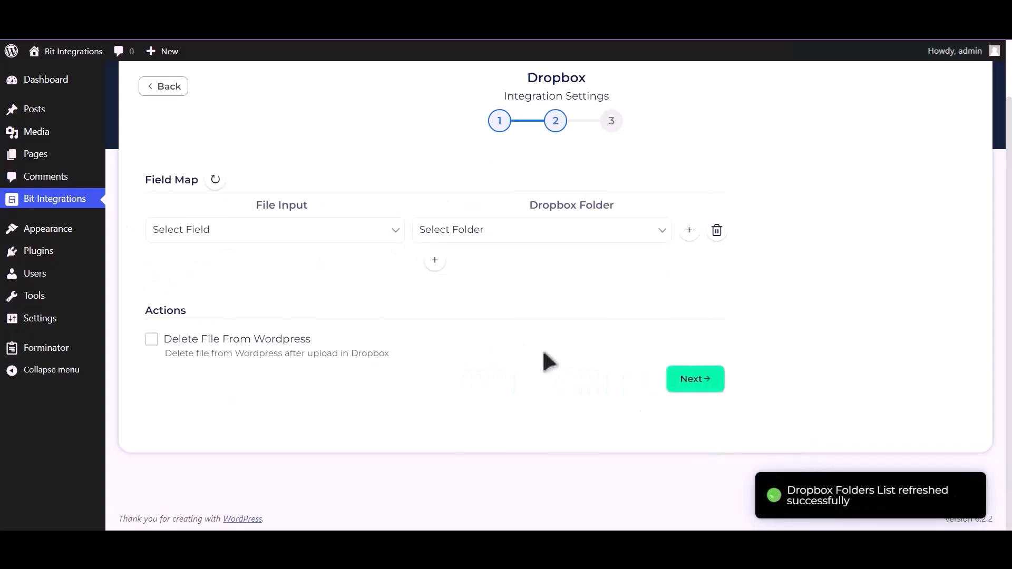
pyautogui.click(279, 235)
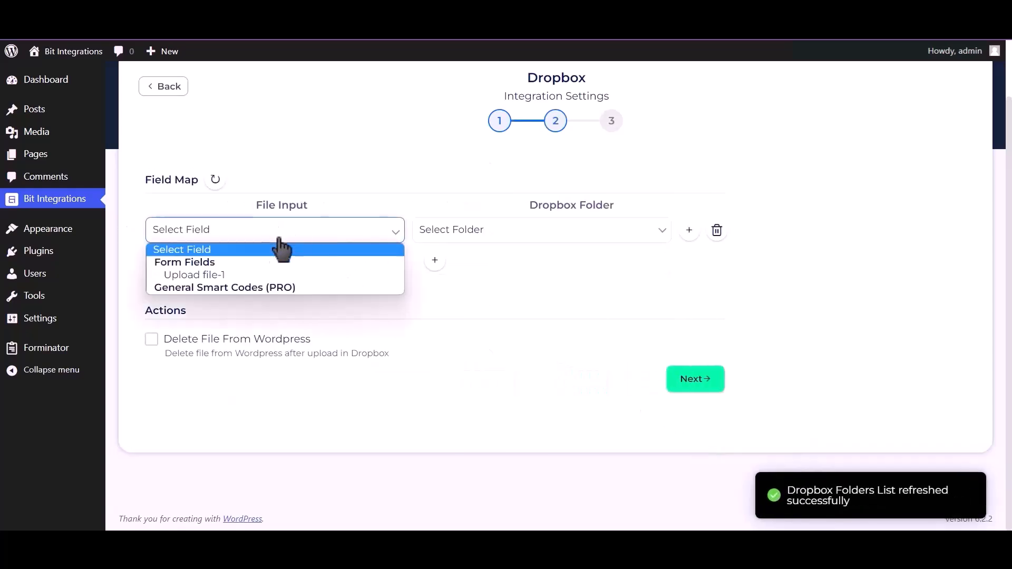
pyautogui.click(255, 275)
pyautogui.click(507, 248)
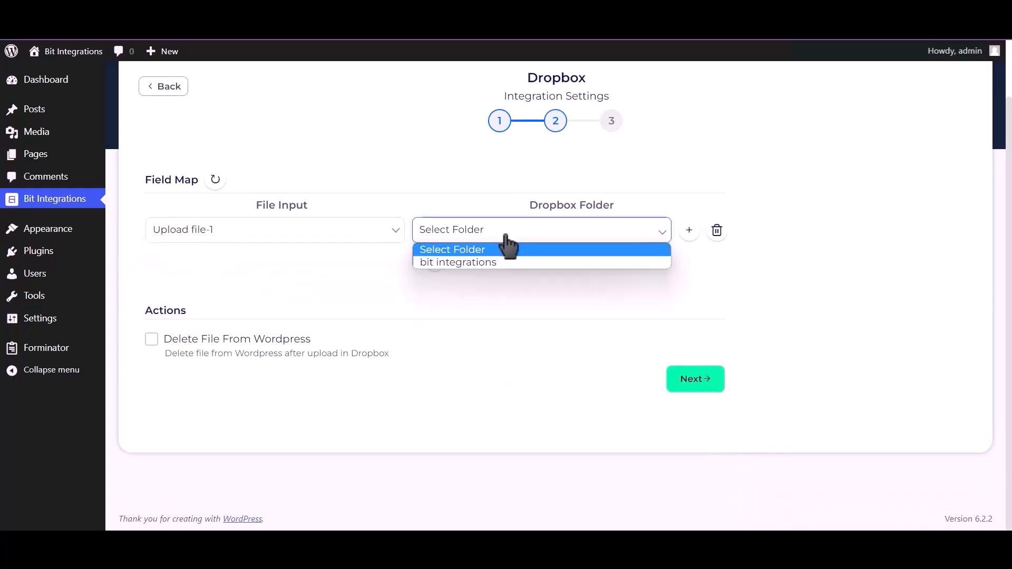
pyautogui.click(503, 260)
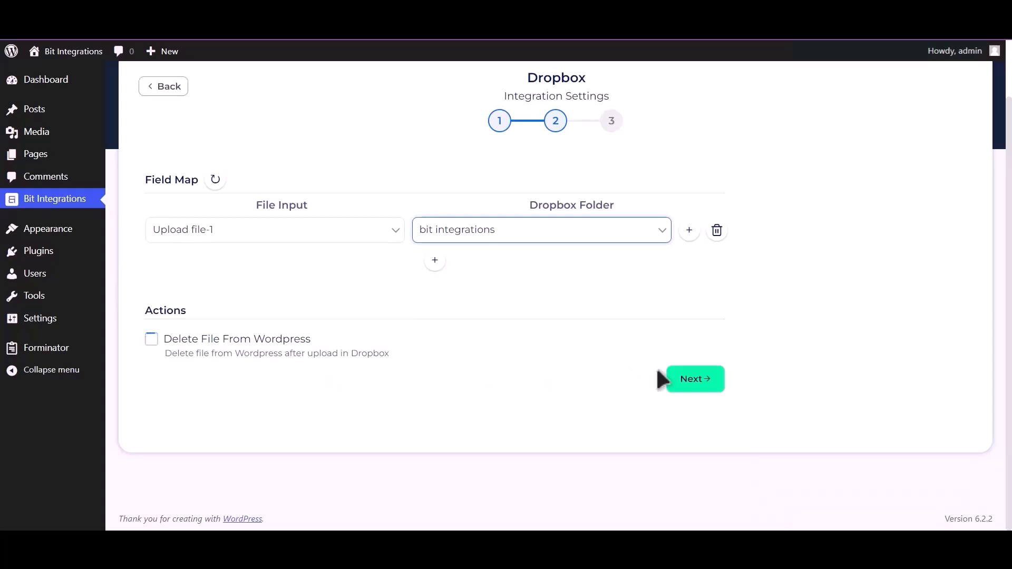
pyautogui.click(693, 381)
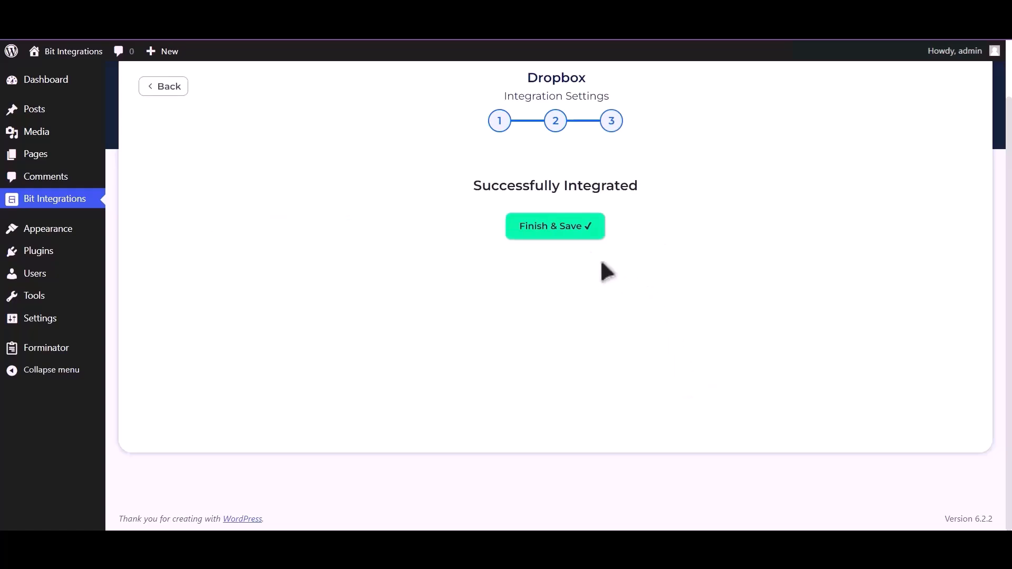
# Save the integration, then enter name 'Bit Integrations' and an e-mail address in the form
pyautogui.click(562, 234)
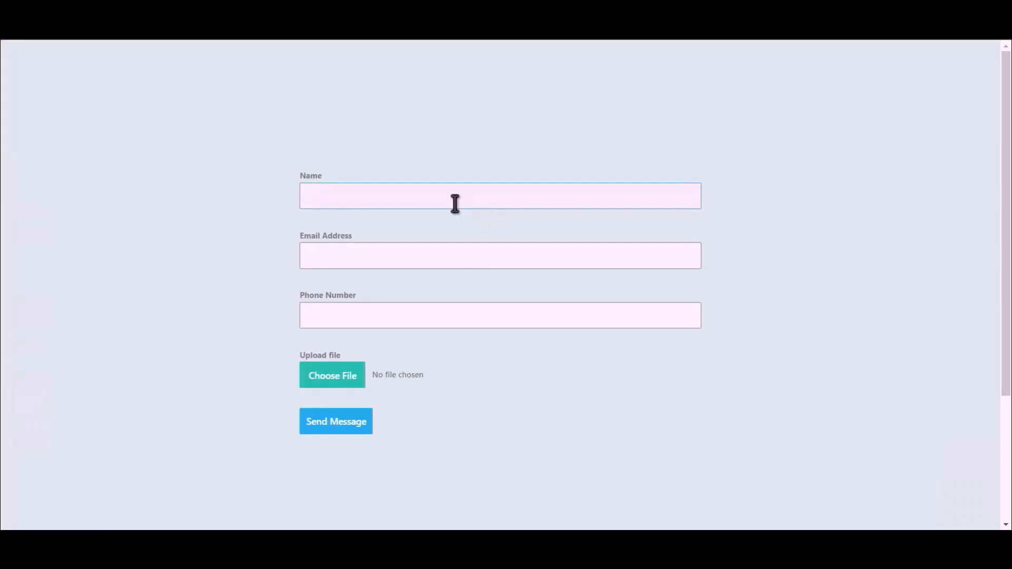
pyautogui.write('Bit Integrations')
pyautogui.click(491, 254)
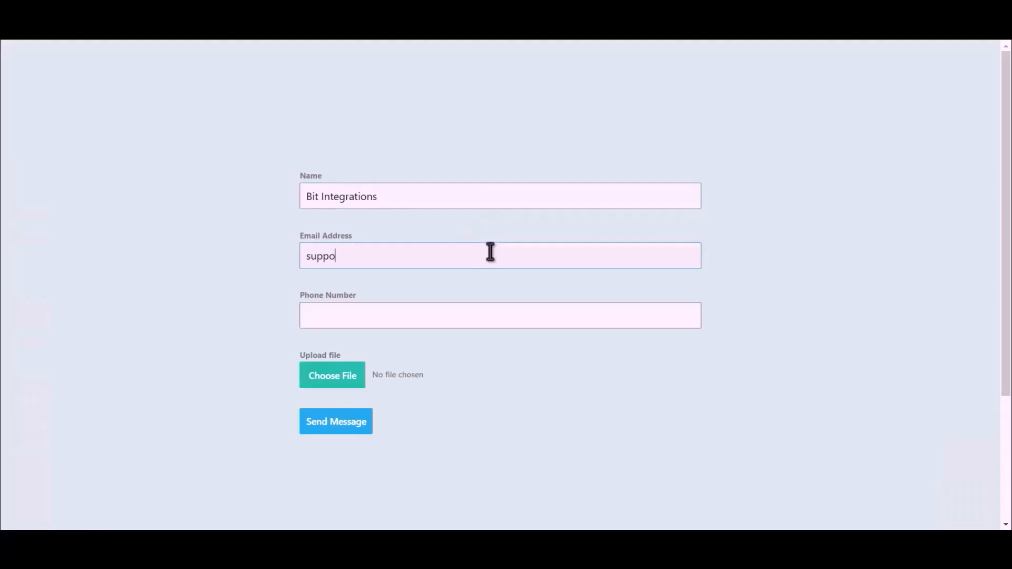
# Enter a phone number and attach Bit Integrations.png to the form
pyautogui.click(442, 319)
pyautogui.write('44')
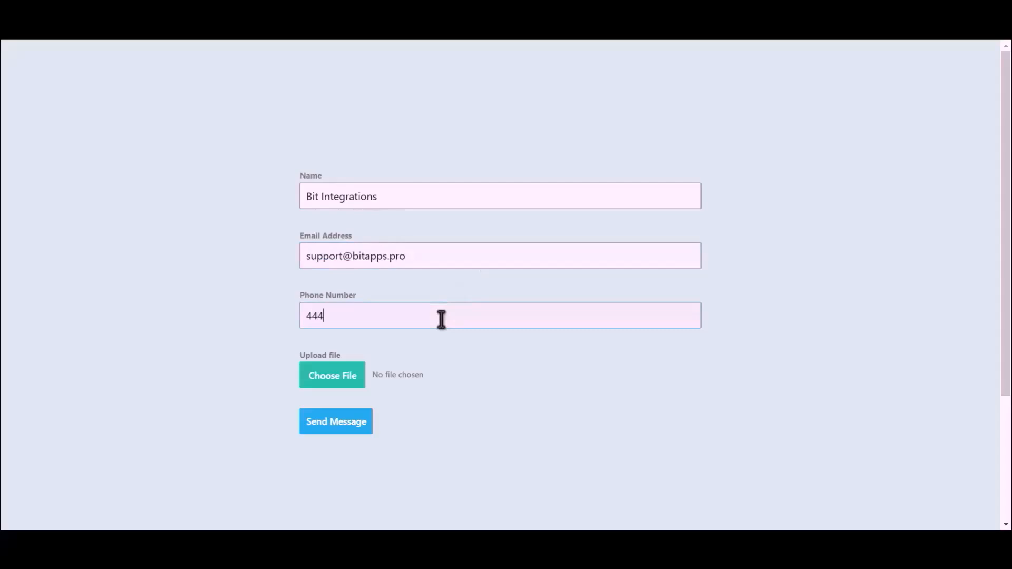
pyautogui.write('555666')
pyautogui.click(315, 384)
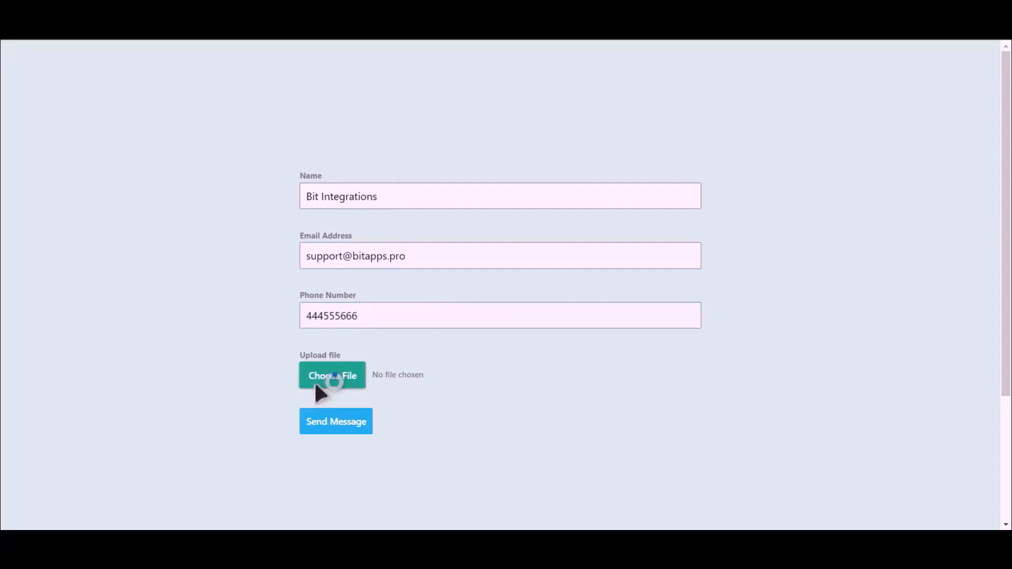
pyautogui.doubleClick(142, 115)
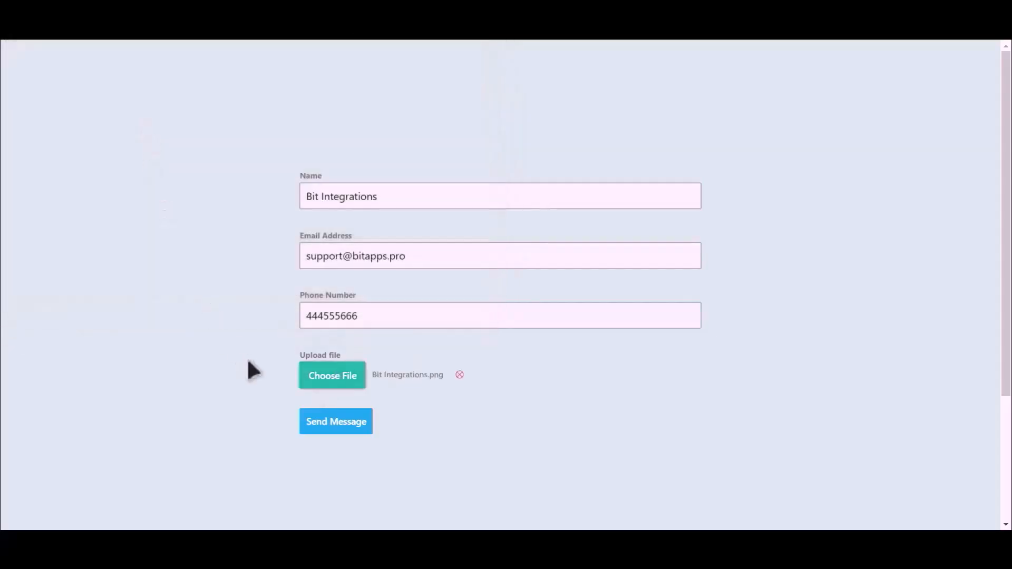
# Submit the contact form, then open Dropbox's Bit Integrations folder to find OuGgDcaJEASq-Bit-Integrations.png
pyautogui.click(337, 425)
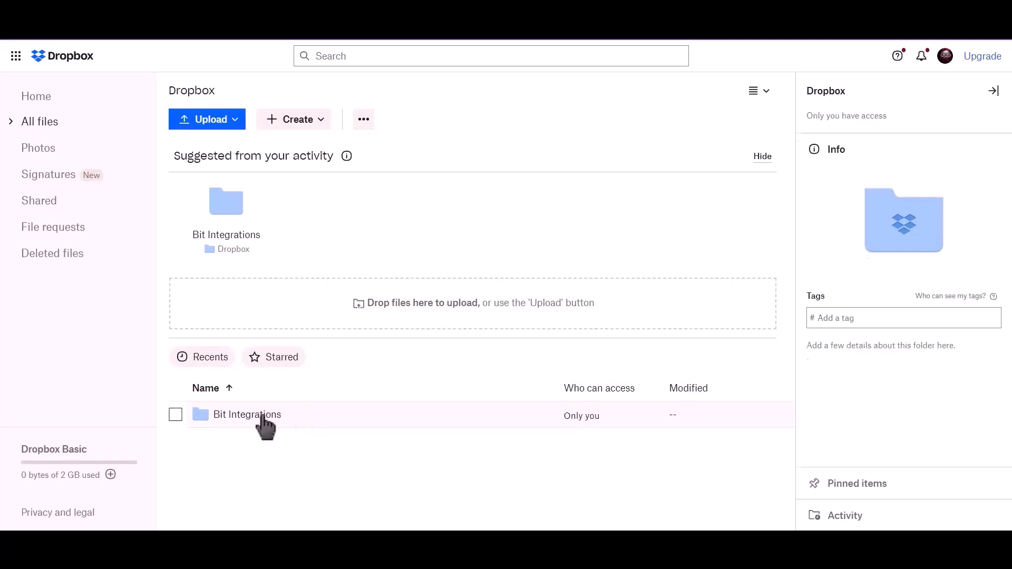
pyautogui.click(264, 424)
pyautogui.click(262, 420)
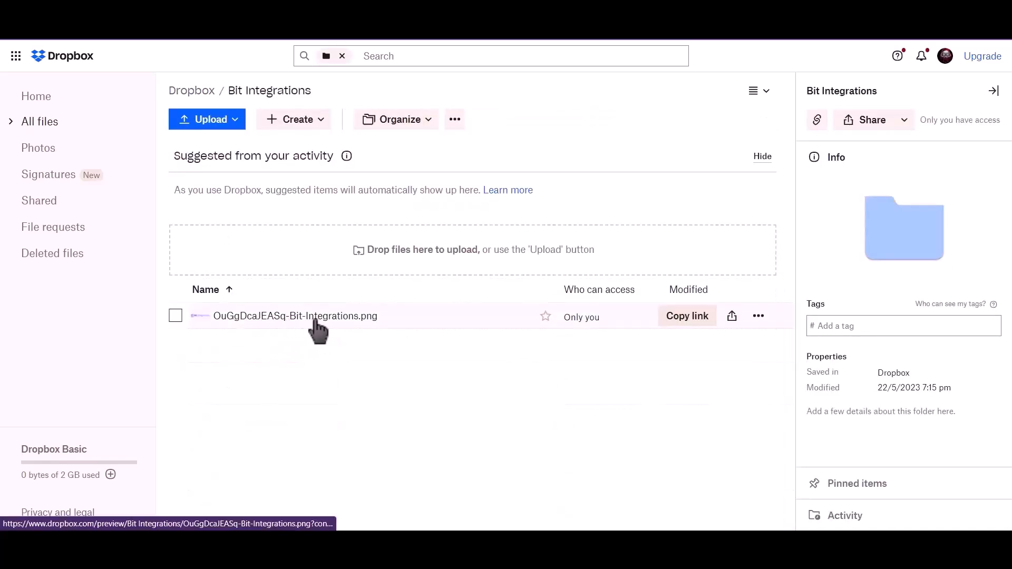